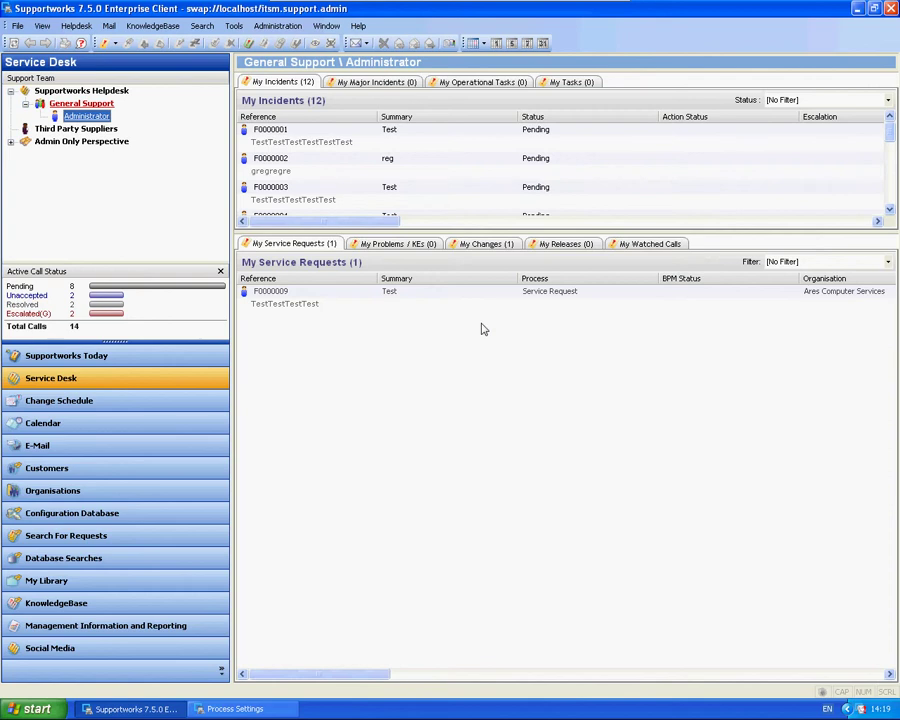
Open TestSLA's Low priority settings and check its 16-minute response and 32-hour fix times.
click(277, 25)
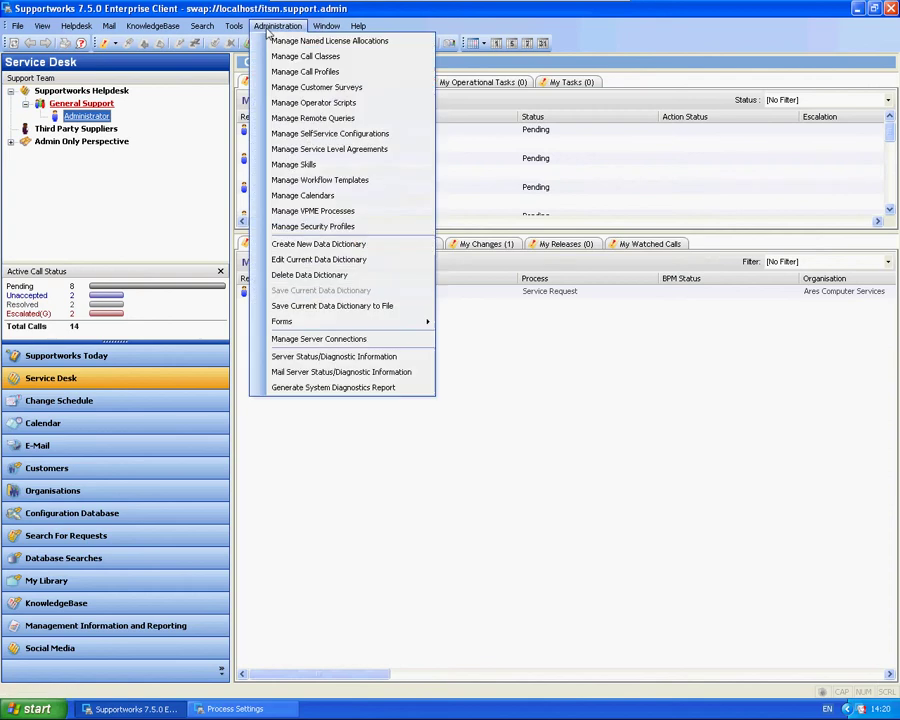
click(300, 150)
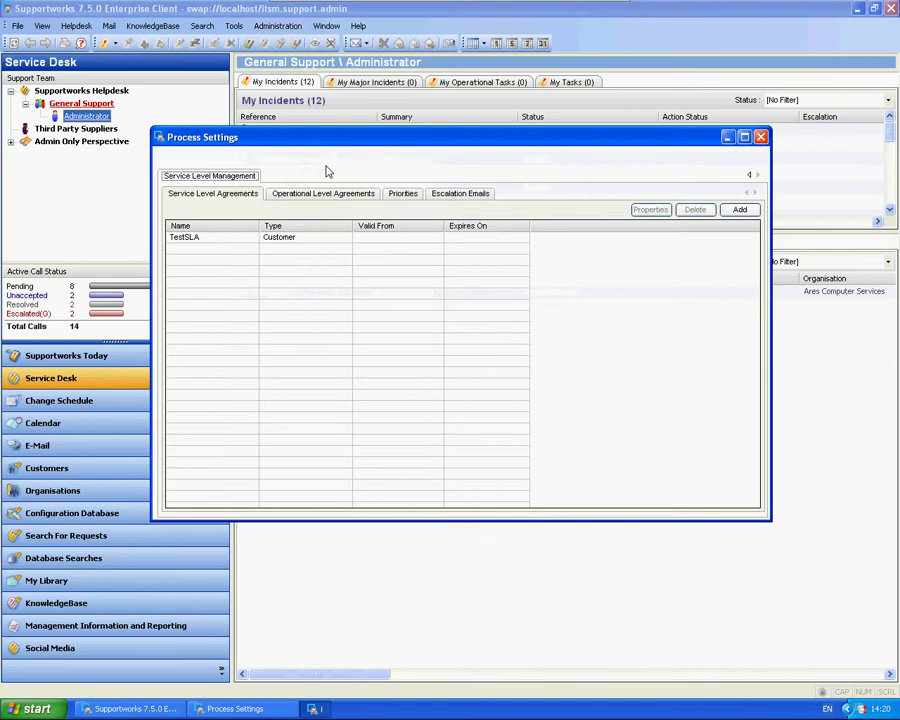
double_click(201, 238)
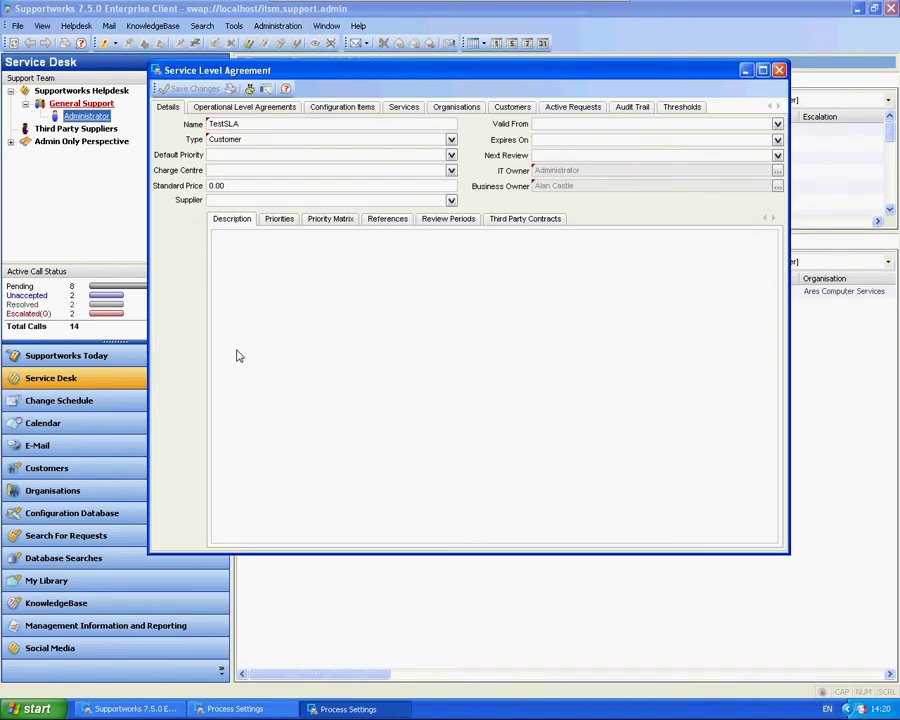
click(284, 221)
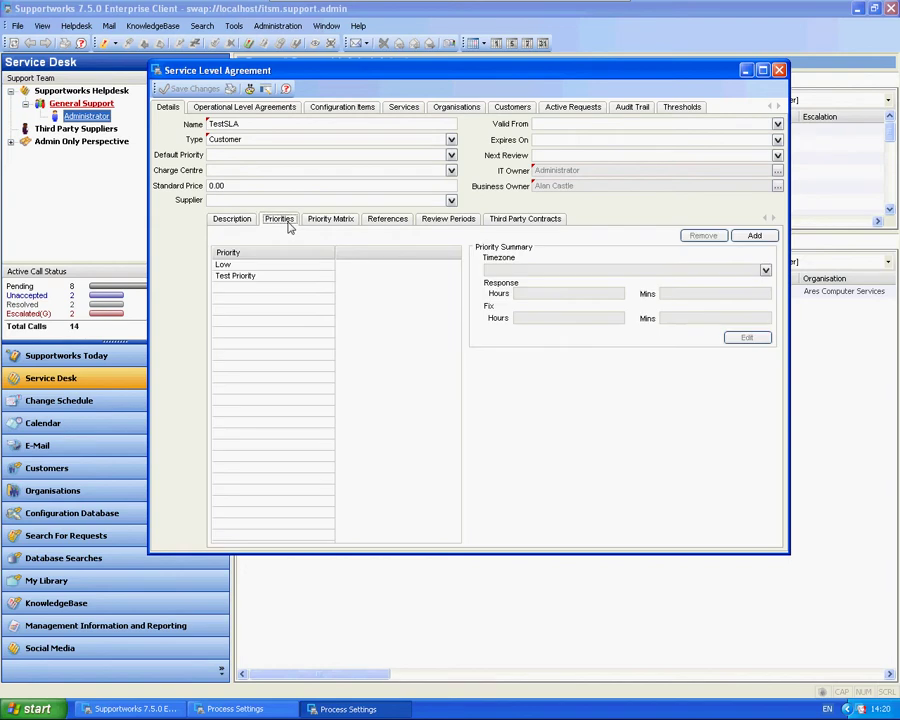
double_click(229, 266)
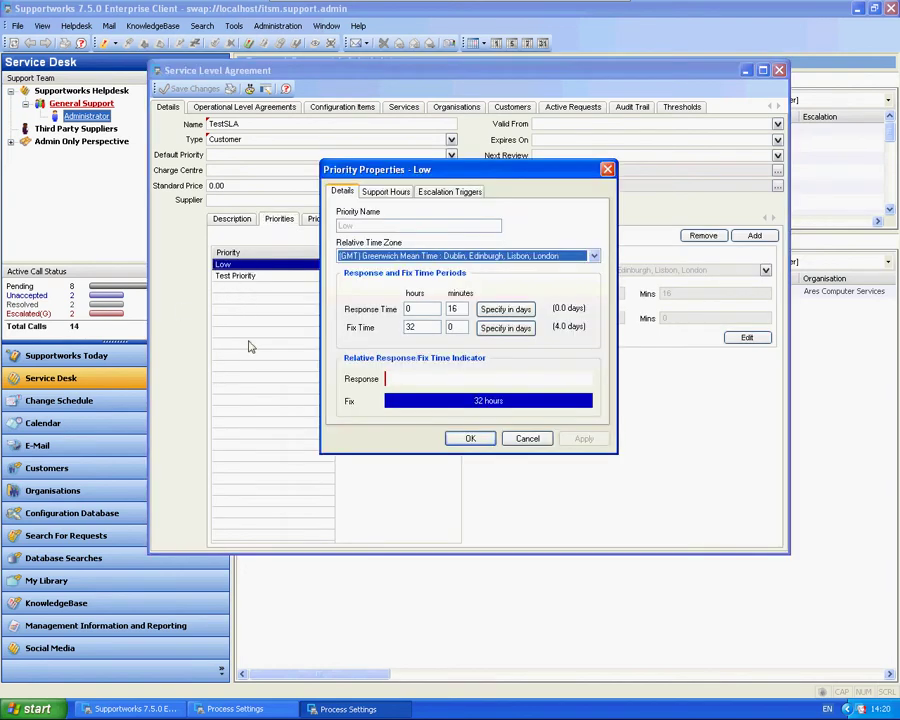
double_click(453, 309)
click(452, 309)
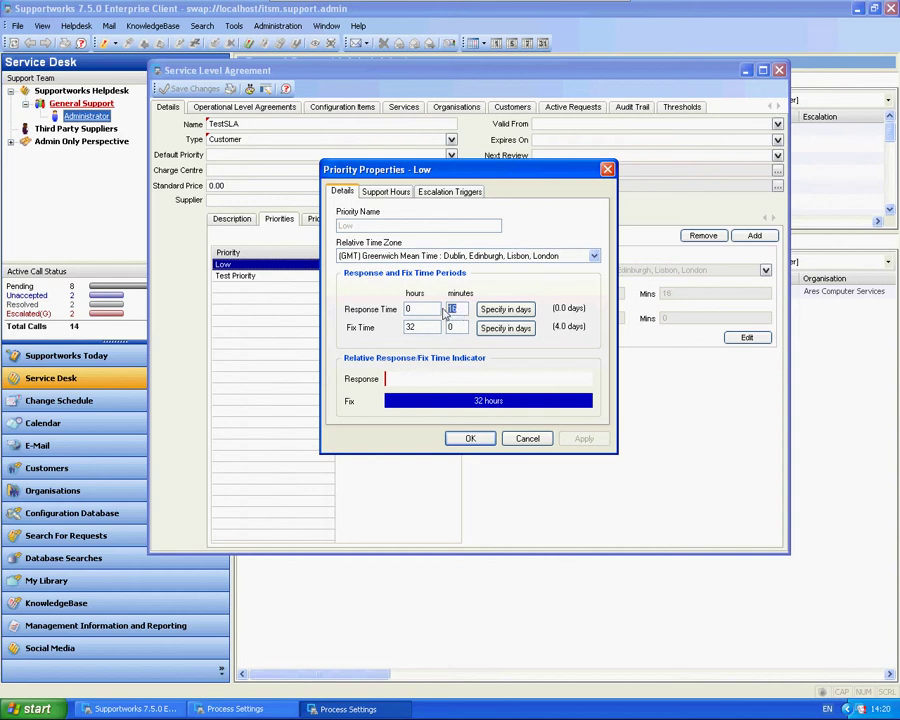
double_click(410, 327)
Add a response escalation trigger at 0:16 to the Low priority.
click(446, 193)
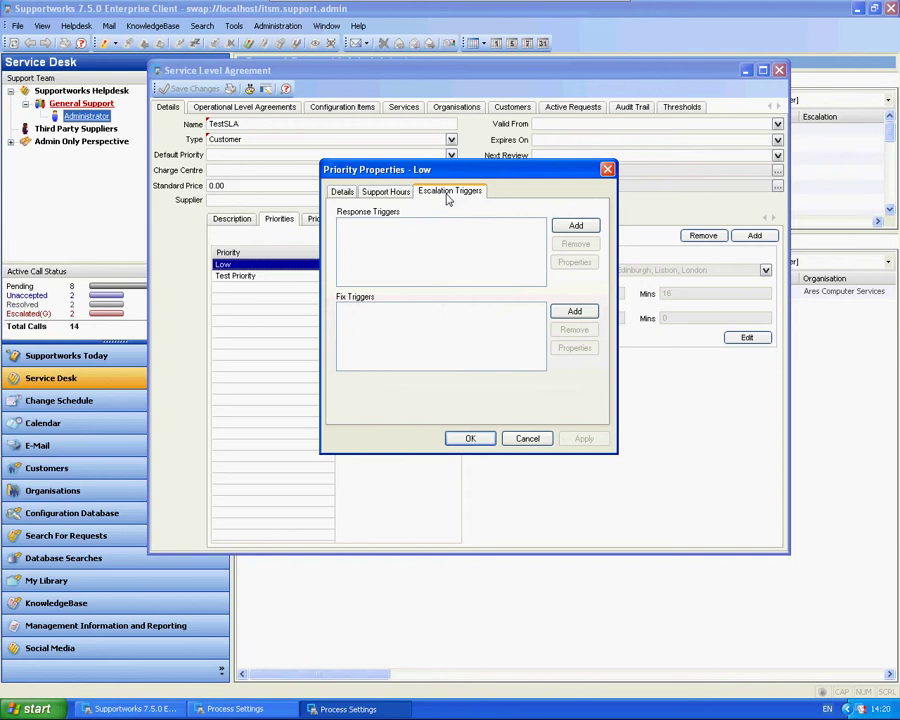
click(574, 226)
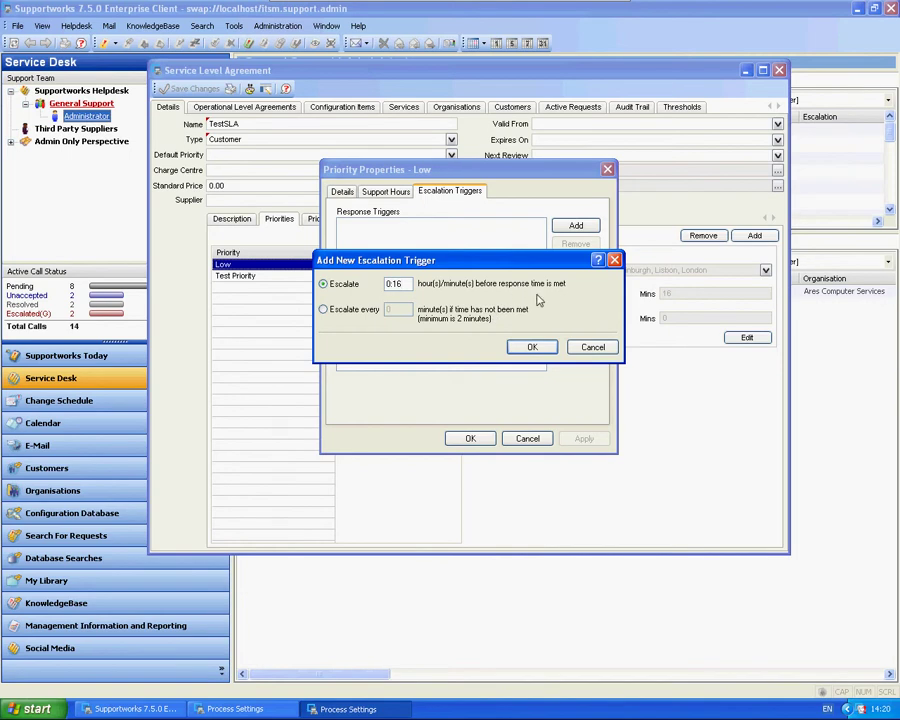
click(532, 346)
Make the new trigger escalate to the call owner's group and save the Low priority.
click(402, 232)
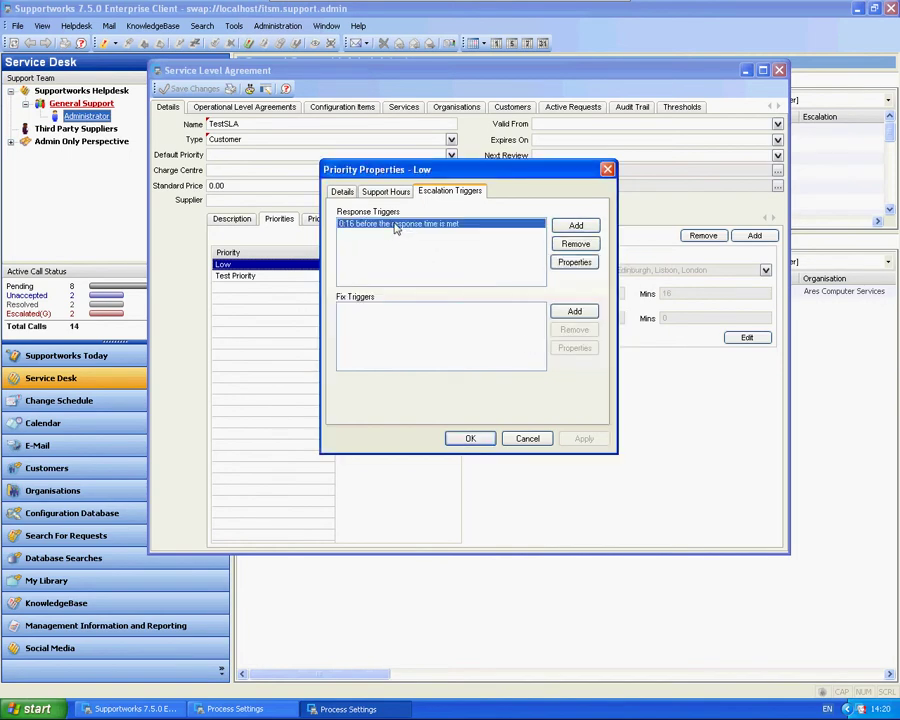
click(575, 262)
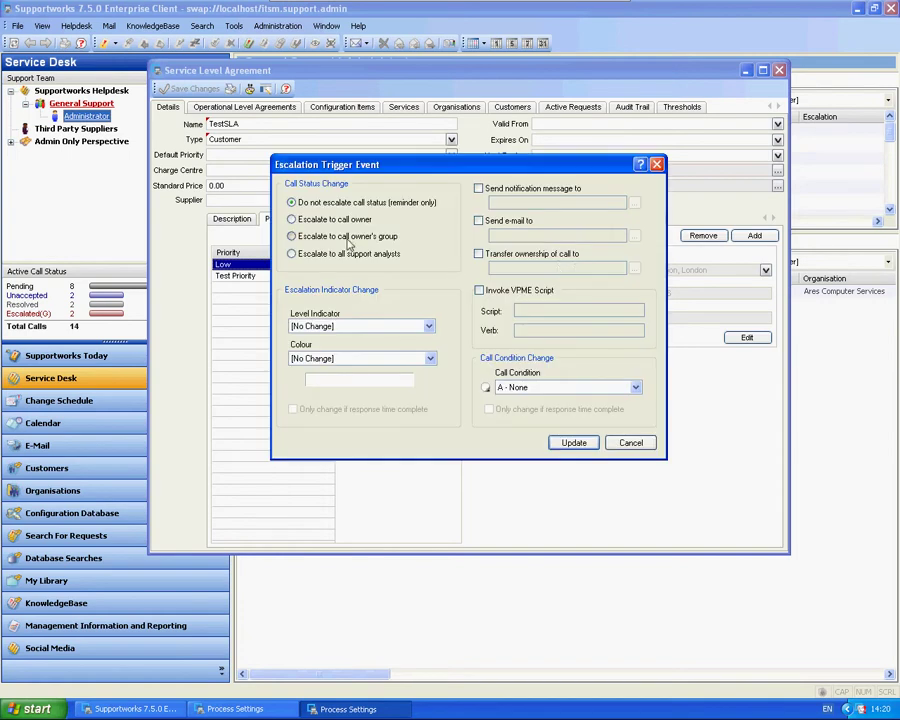
click(294, 236)
click(572, 441)
click(468, 438)
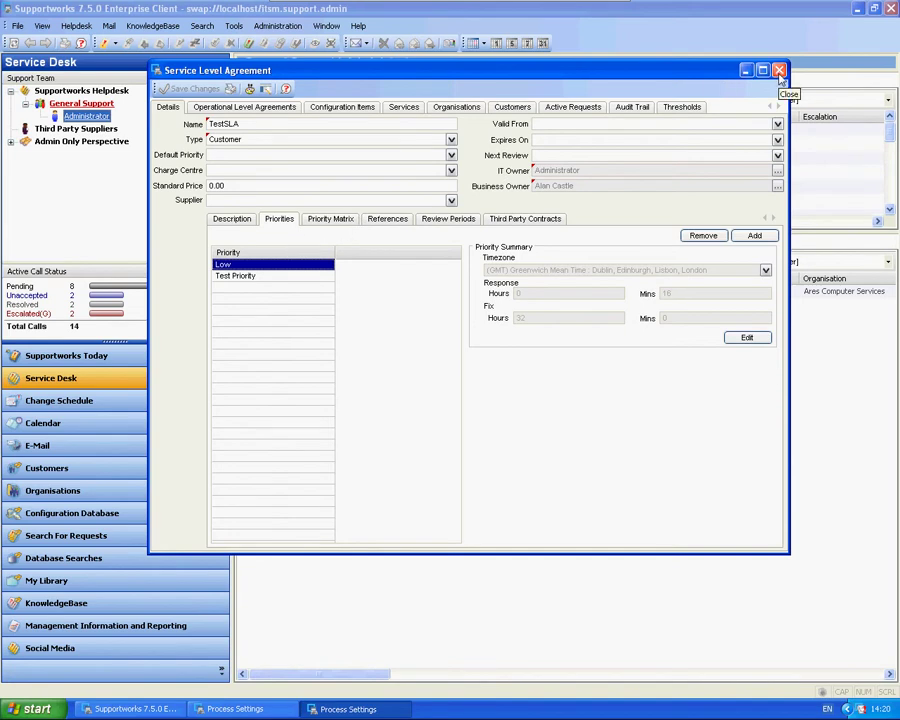
Close and reopen TestSLA, returning to the Low priority's escalation triggers.
click(779, 70)
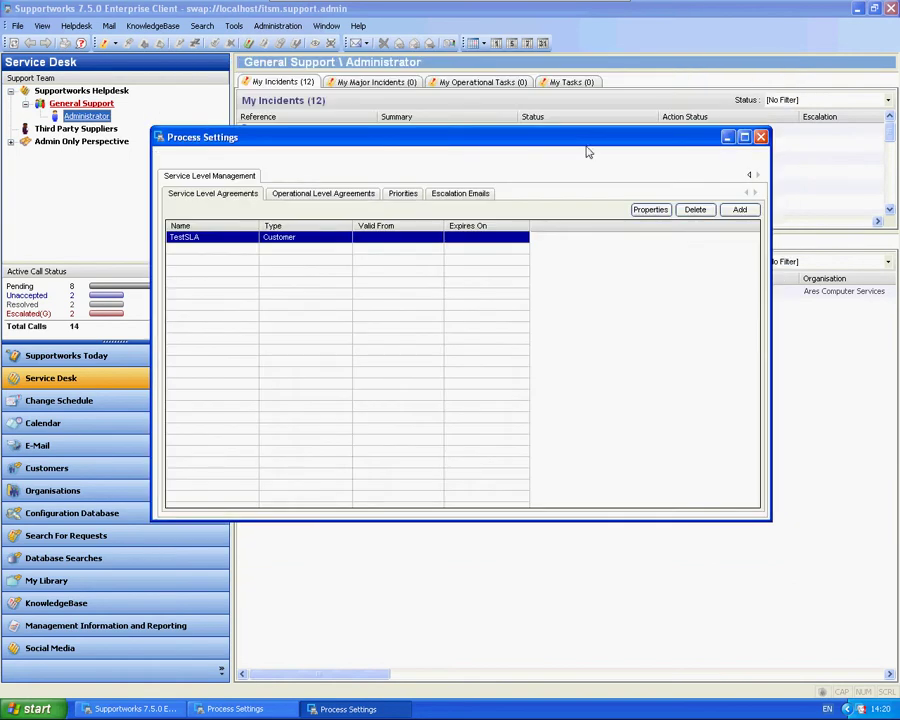
double_click(276, 241)
click(279, 218)
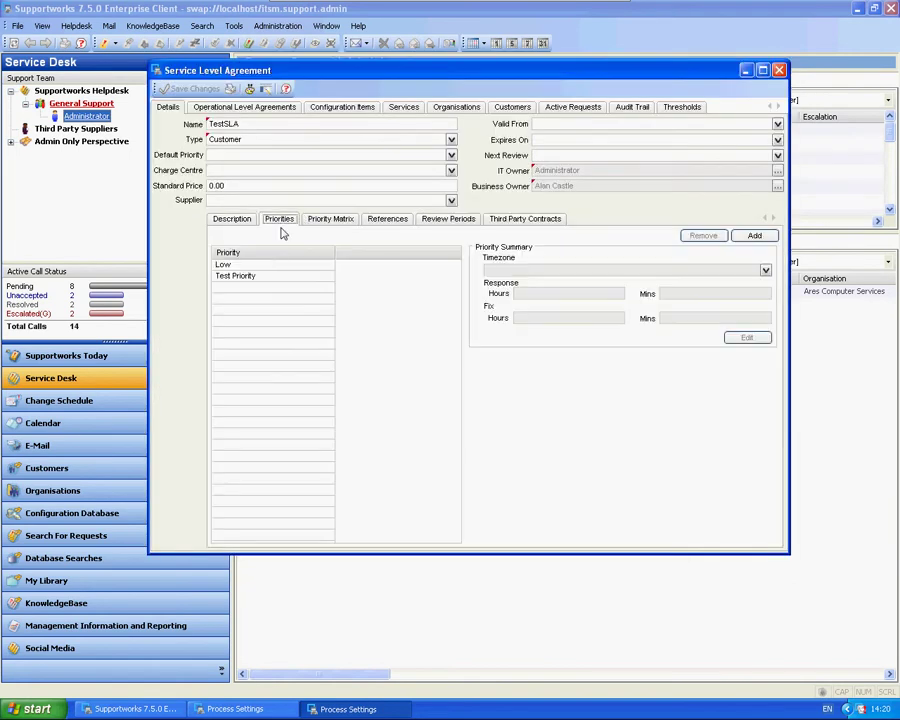
double_click(240, 264)
click(450, 191)
Inspect the response trigger's settings without changing them, then close the TestSLA windows.
double_click(354, 224)
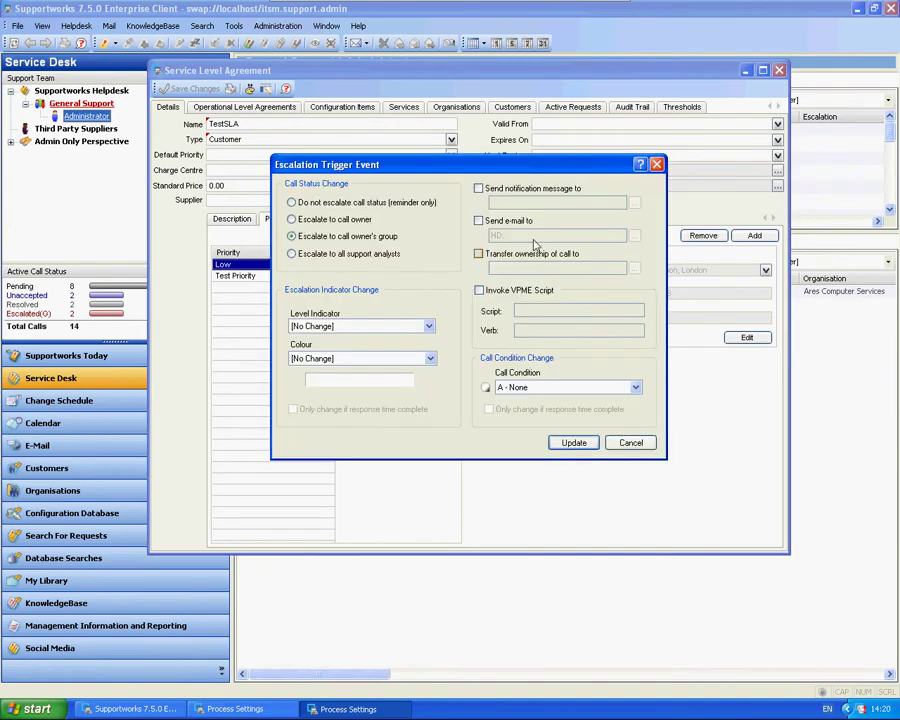
click(505, 223)
click(479, 222)
click(630, 442)
click(608, 170)
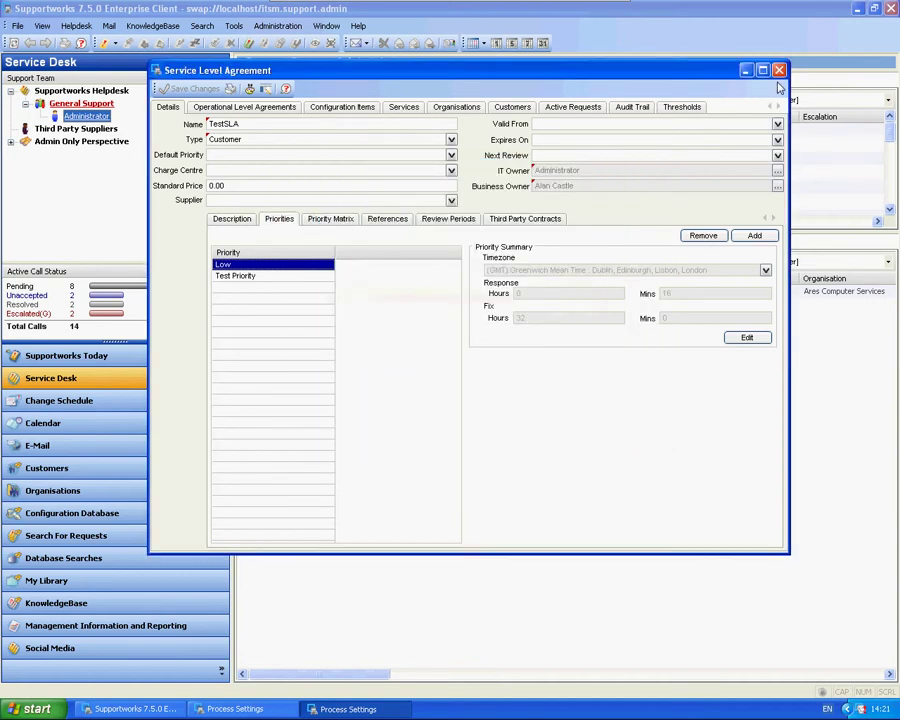
click(779, 70)
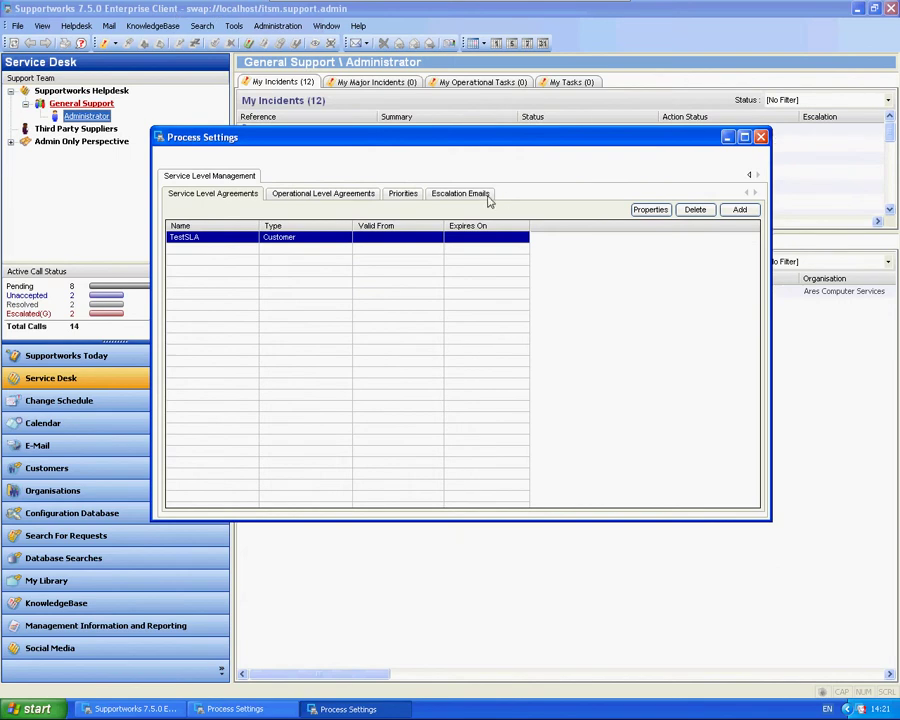
Show the Escalation Emails roles list in Process Settings.
click(484, 196)
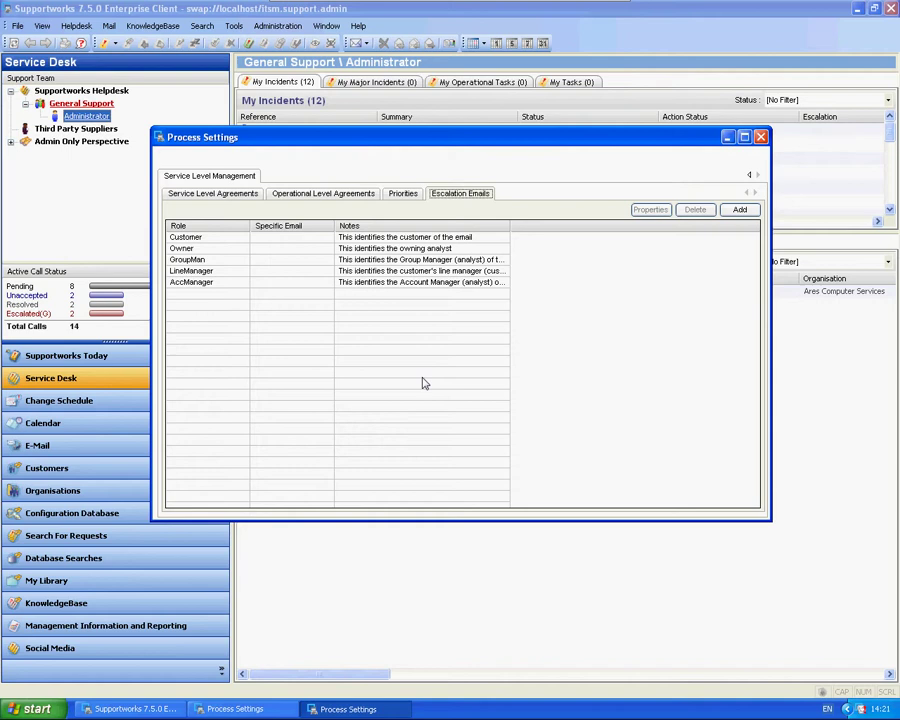
Open the Customer role's escalation reference, close it, then reopen it.
double_click(218, 240)
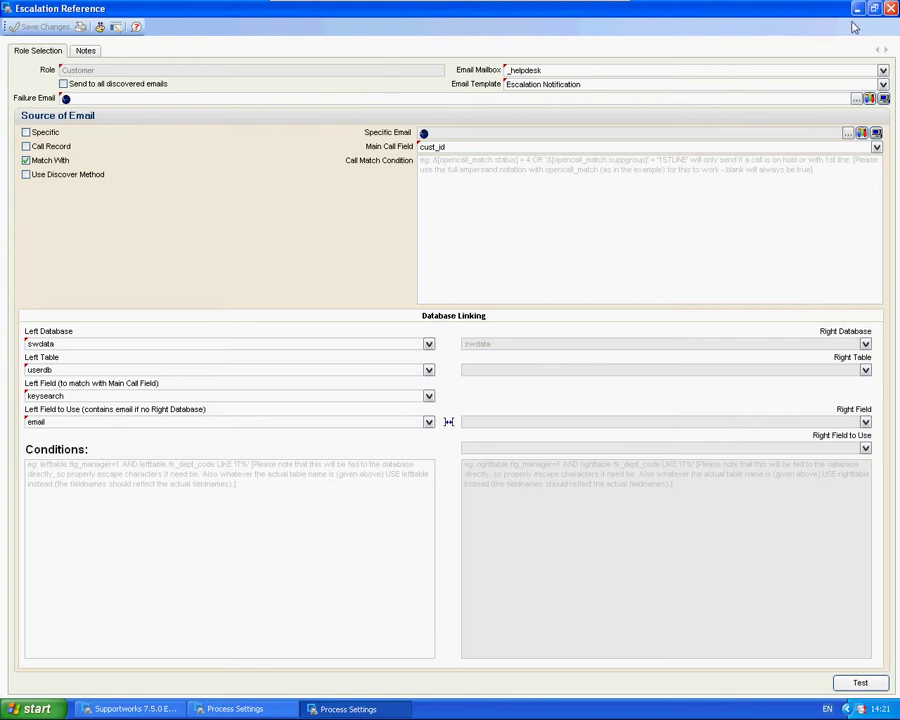
click(890, 8)
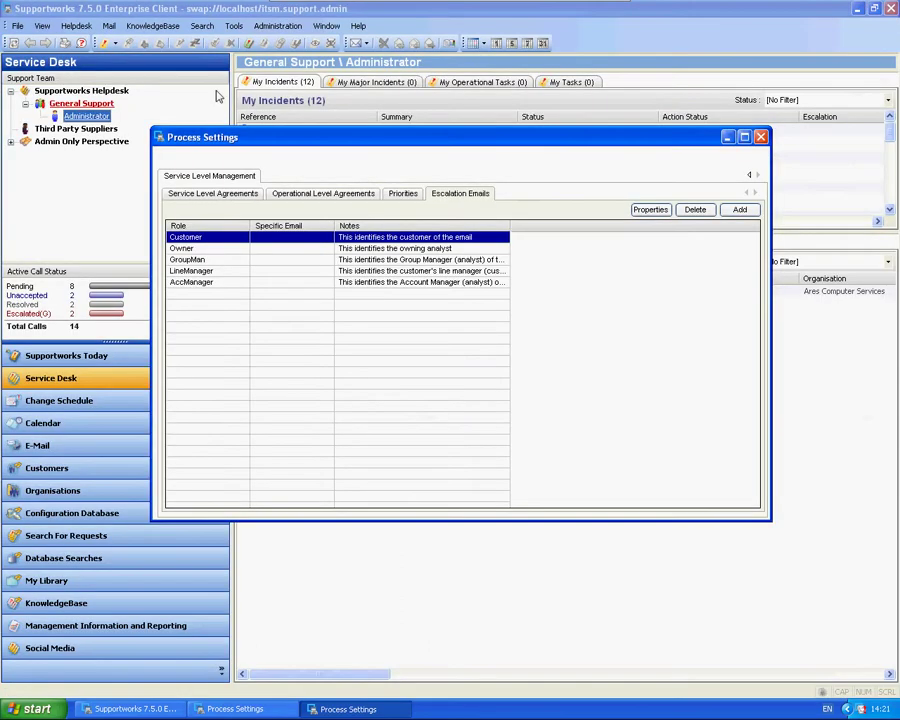
mouse_move(192, 250)
mouse_down()
mouse_move(198, 284)
mouse_move(196, 242)
mouse_up()
double_click(200, 238)
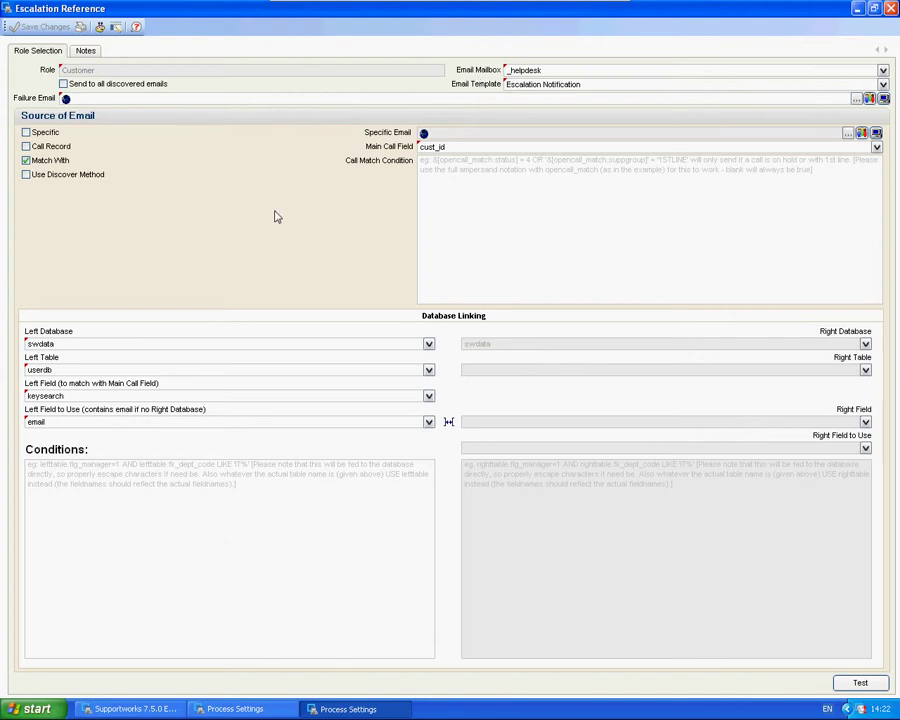
Keep the _helpdesk mailbox and the Escalation Notification template for the Customer reference.
click(883, 70)
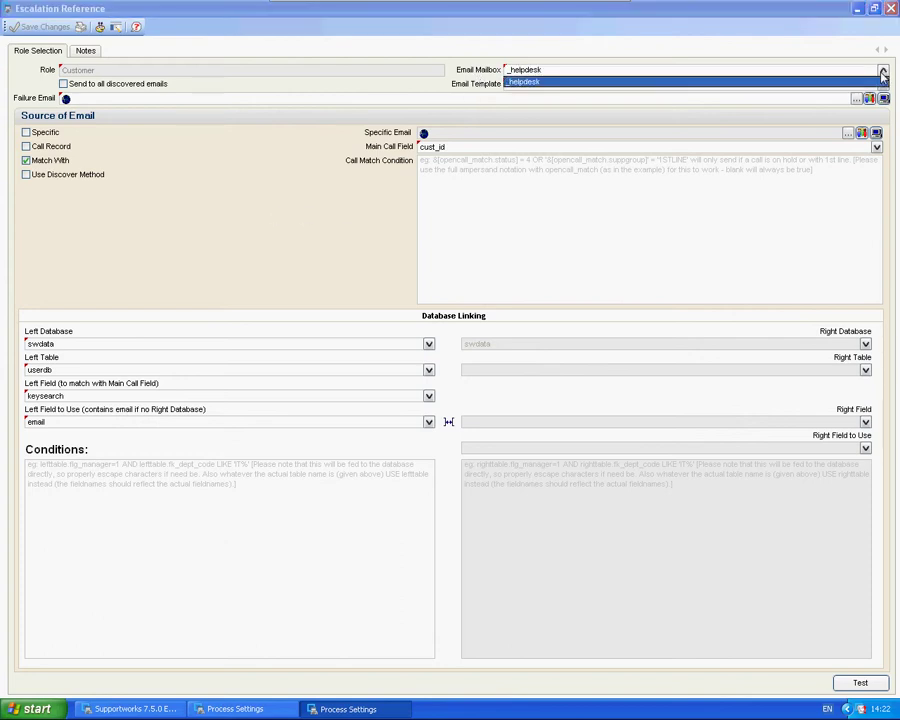
click(603, 81)
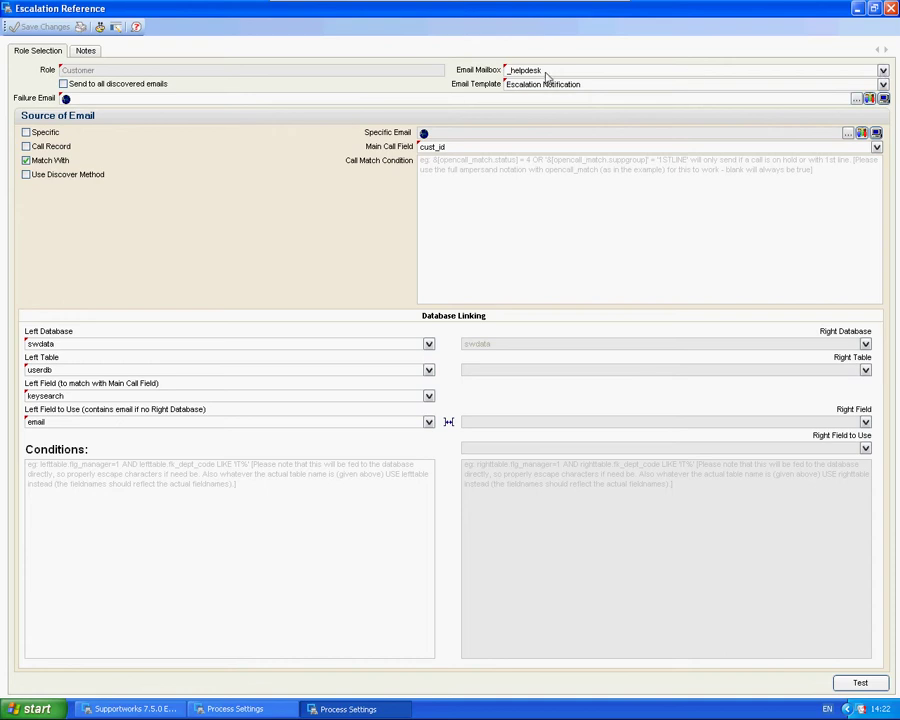
click(883, 84)
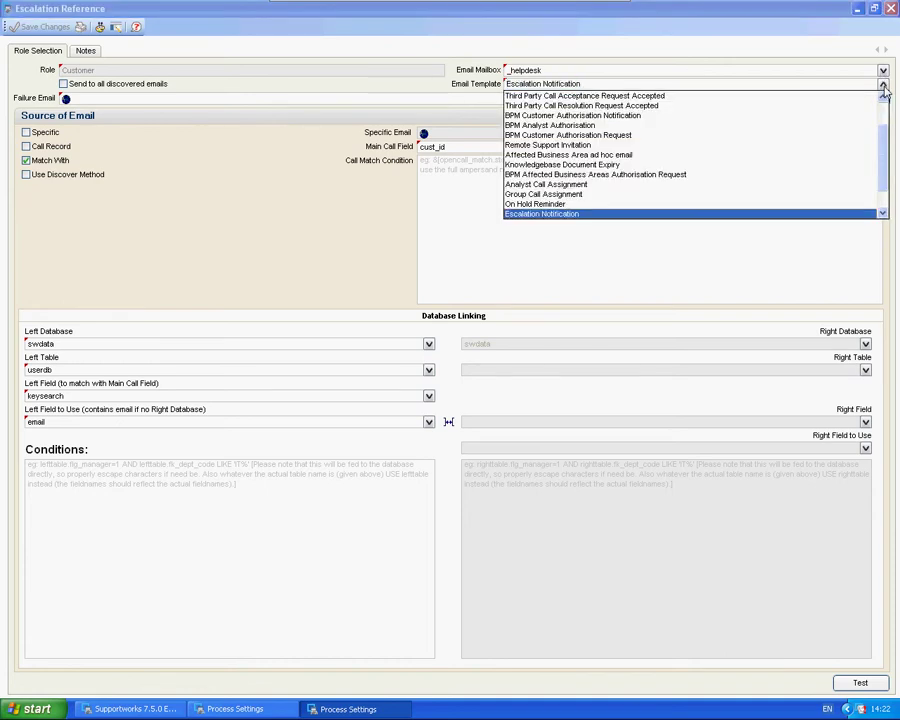
click(884, 86)
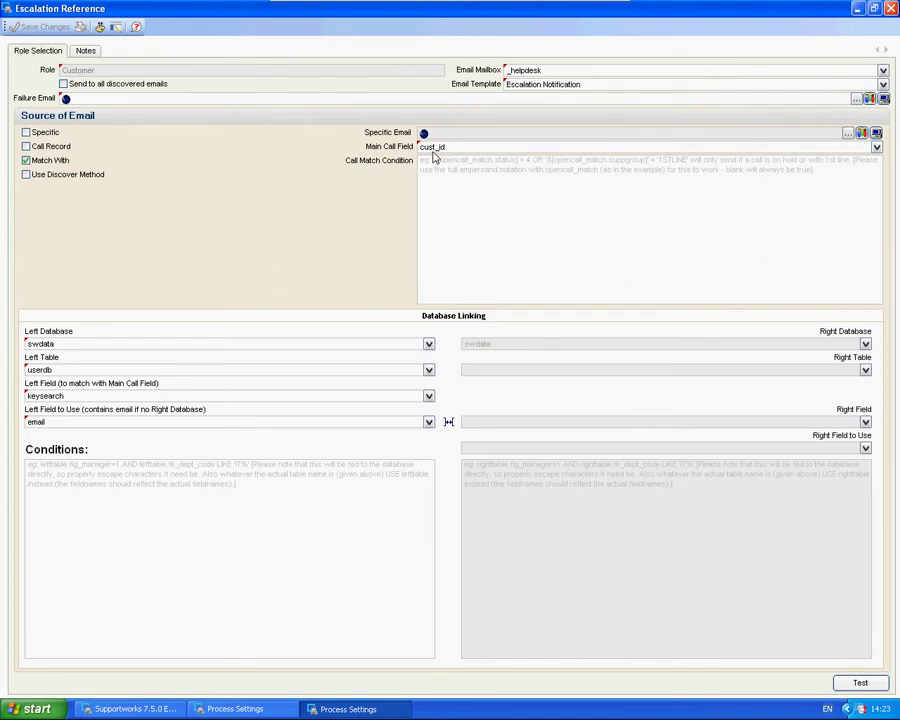
Close the Customer reference, then view and close the Owner, GroupMan and LineManager references.
click(890, 8)
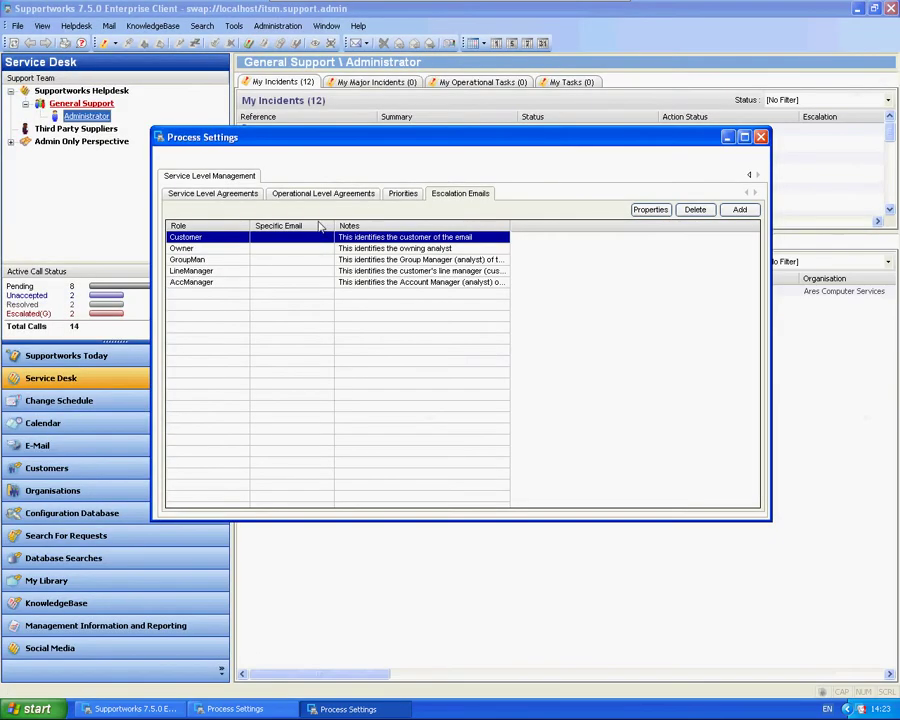
double_click(192, 248)
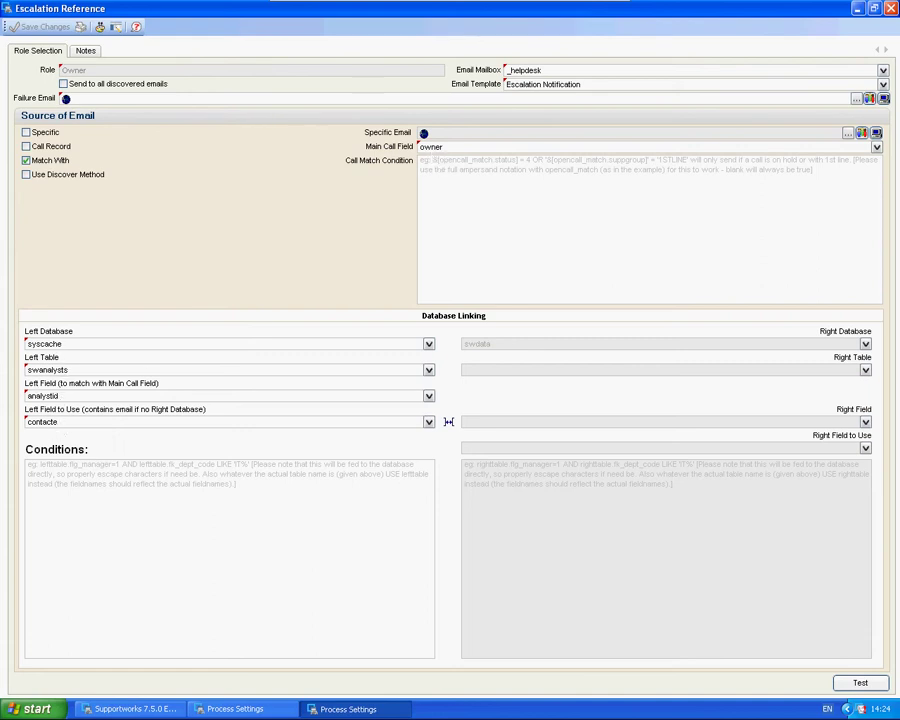
click(890, 8)
double_click(207, 260)
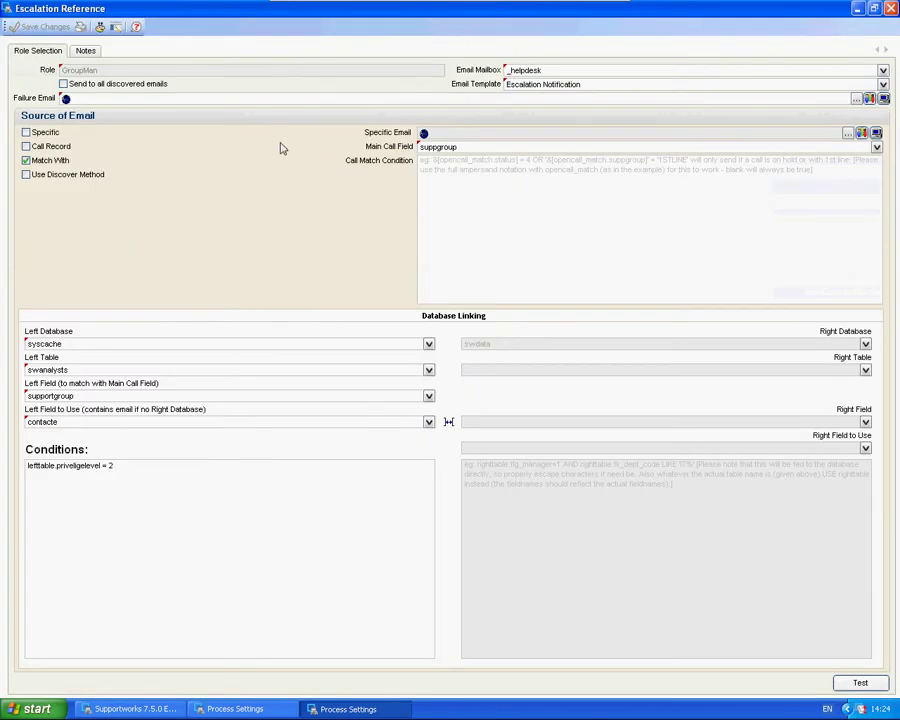
click(890, 8)
double_click(205, 267)
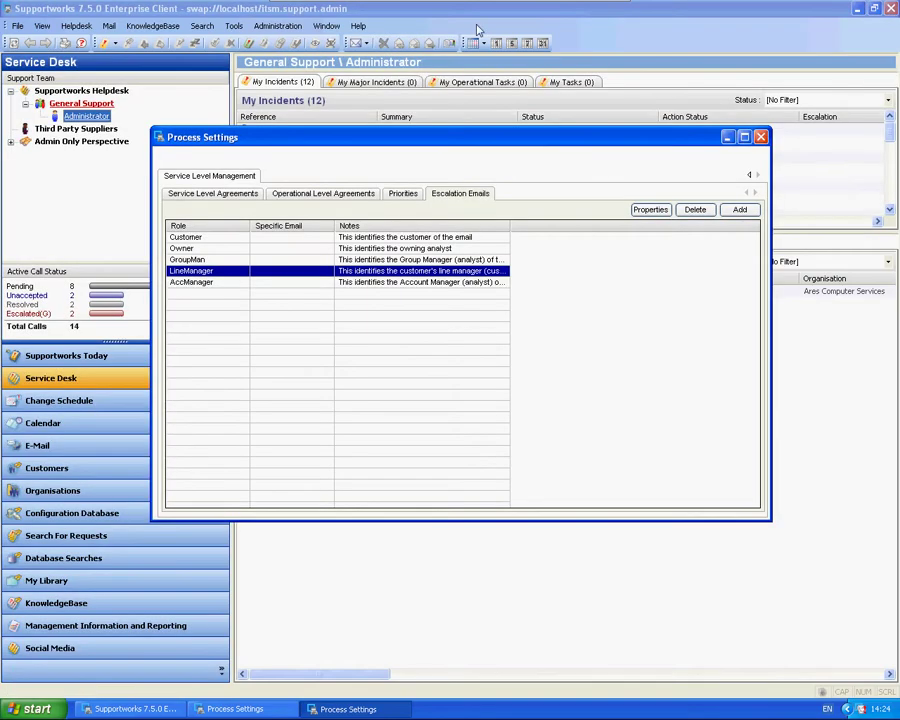
click(890, 8)
Open the Low priority's 0:16 response trigger settings from the Priorities list.
click(403, 195)
double_click(199, 250)
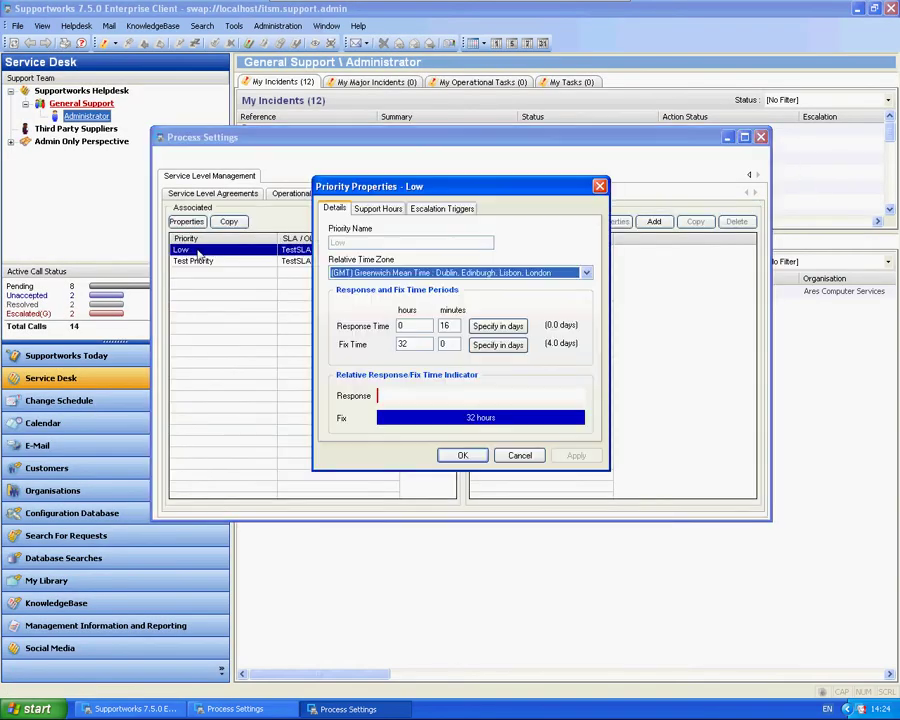
click(432, 209)
double_click(384, 241)
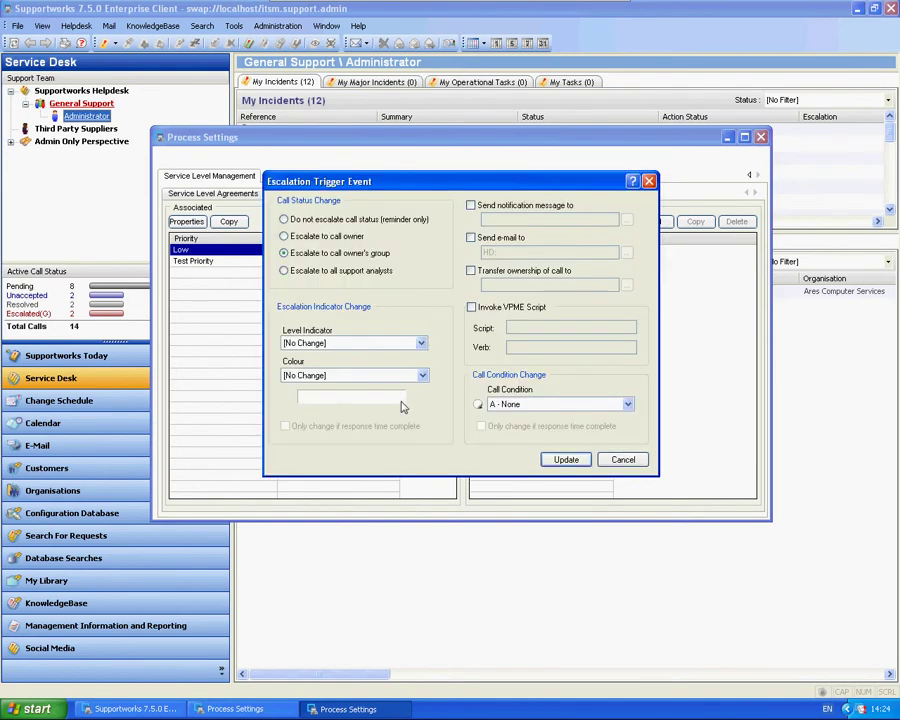
Make the trigger invoke the EscalationNotification VPME script with verb Customer, and save.
click(472, 308)
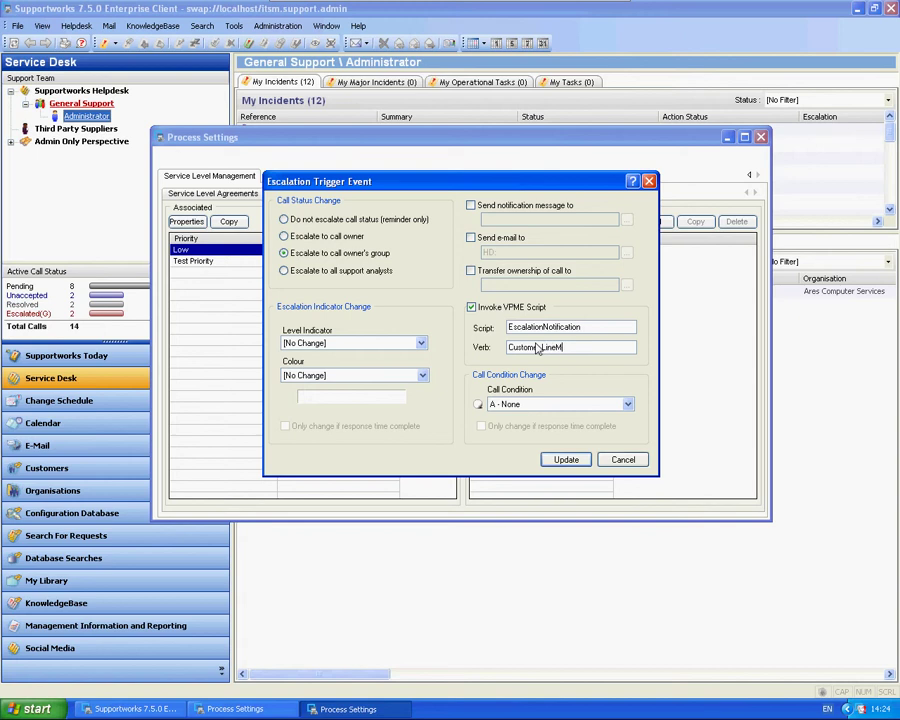
key(BackSpace)
key(BackSpace)
key(BackSpace)
key(BackSpace)
key(BackSpace)
key(BackSpace)
click(566, 459)
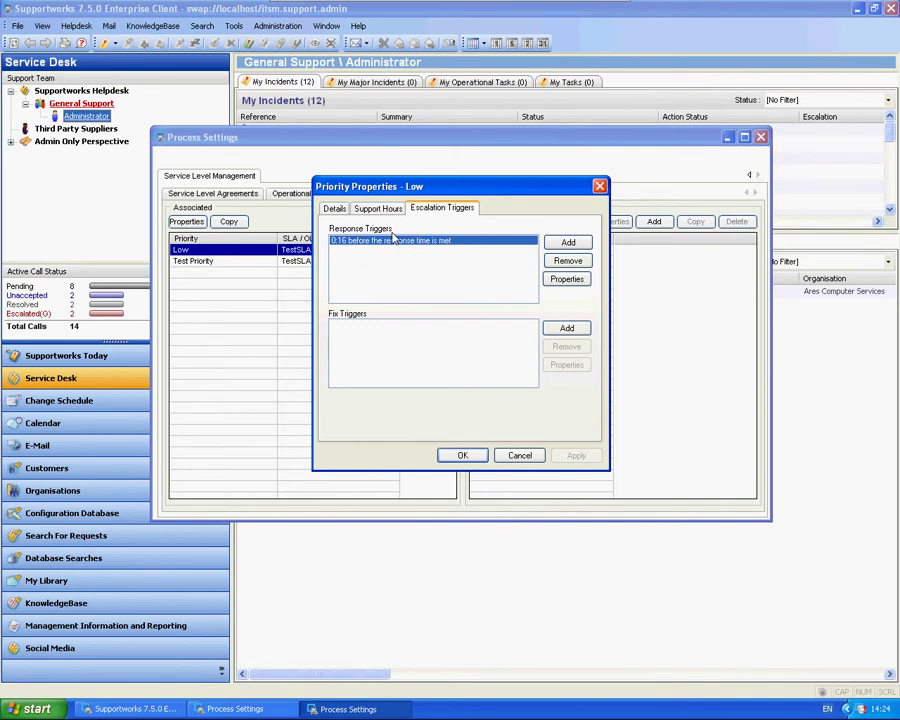
Confirm the Low priority, close Process Settings, and load the Escalation Notification e-mail template.
click(456, 454)
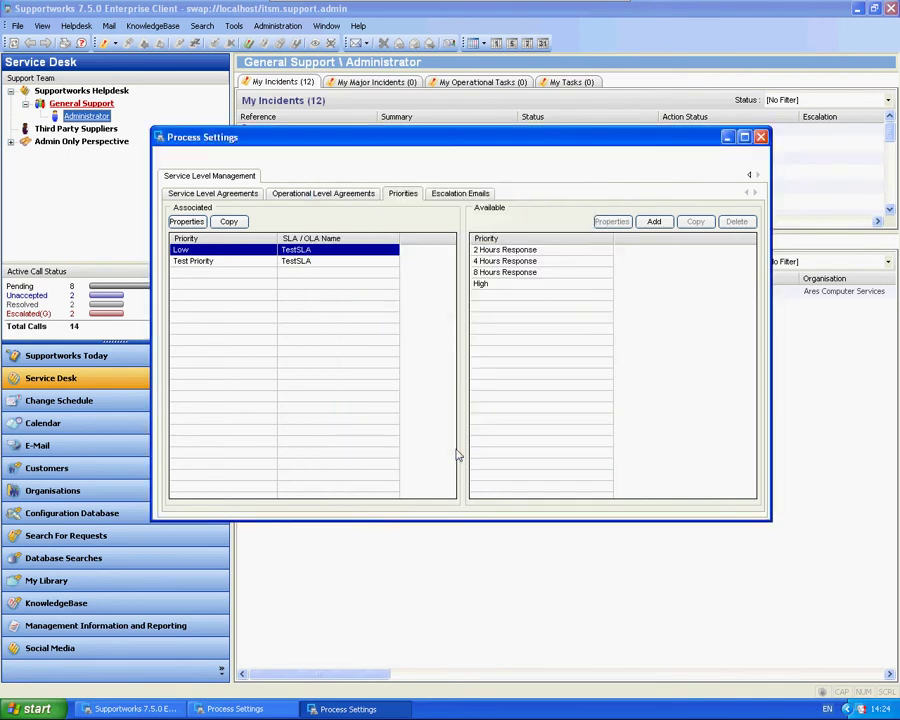
click(760, 136)
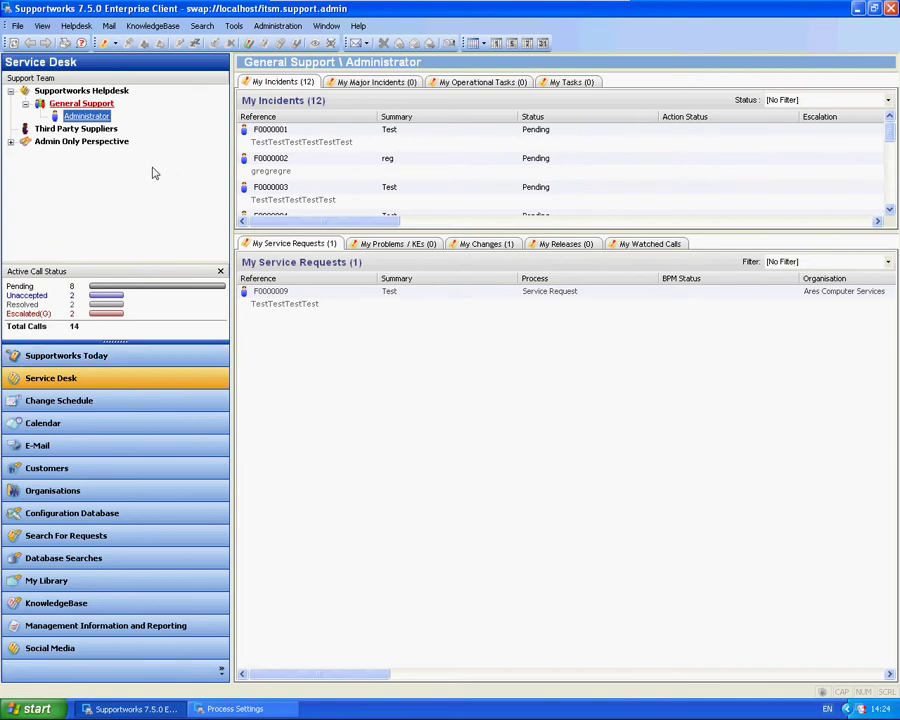
click(108, 25)
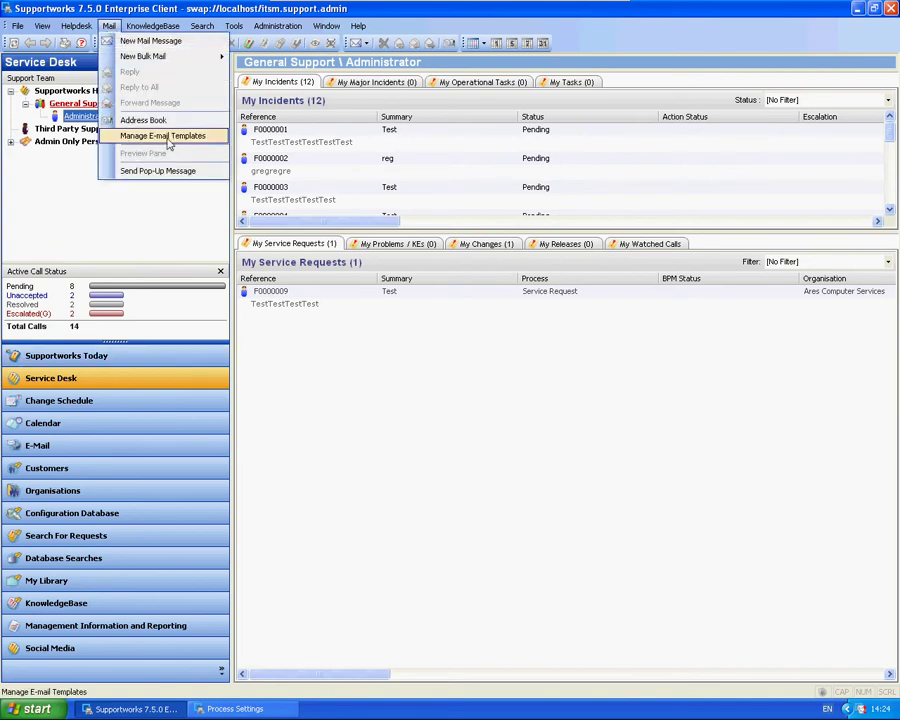
click(160, 134)
click(43, 149)
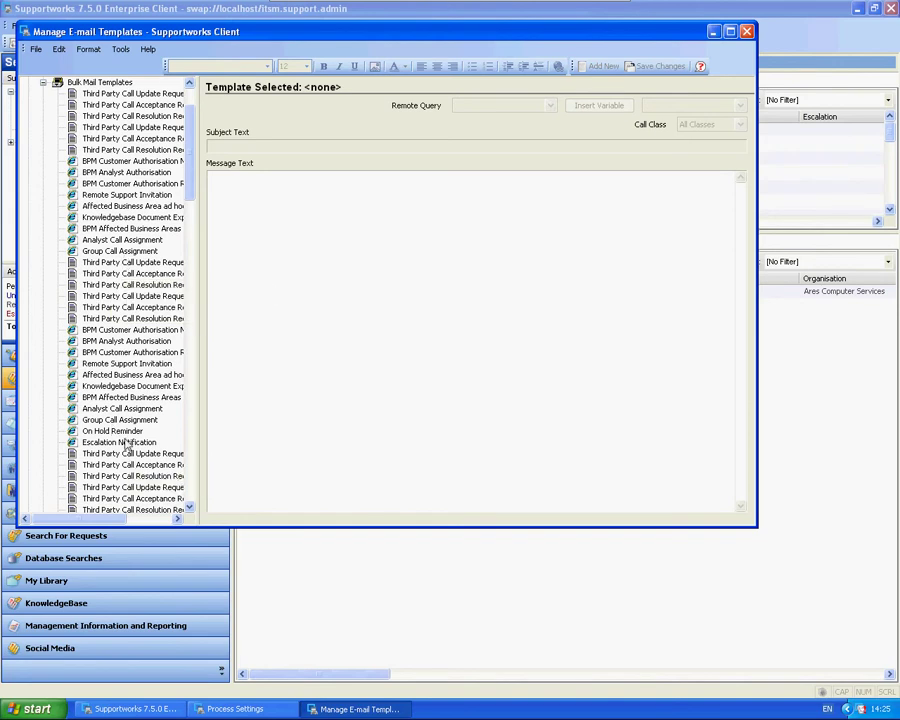
click(120, 442)
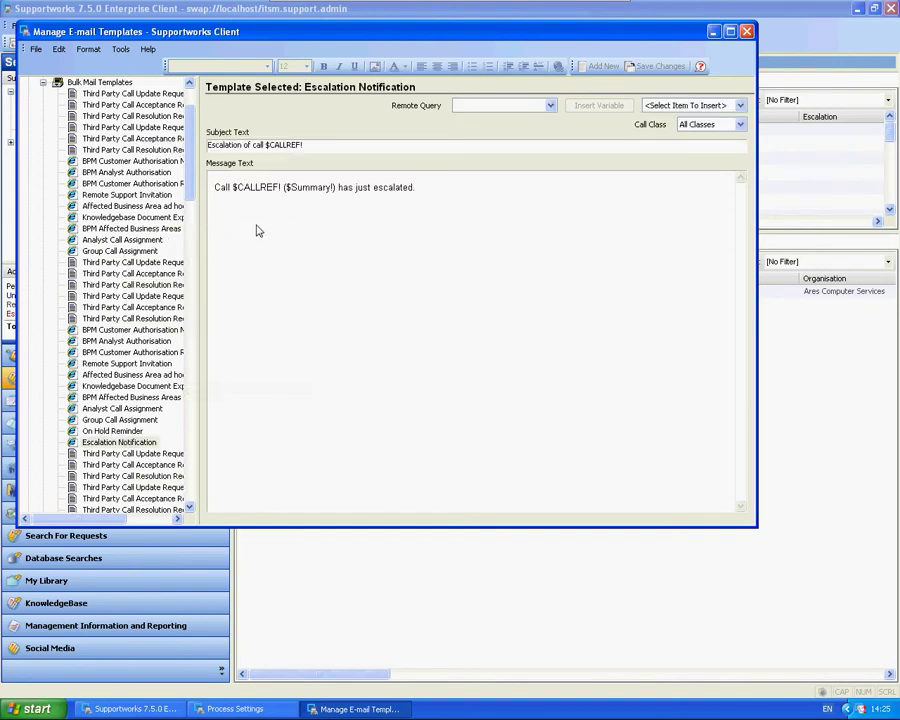
Edit the Escalation Notification message text, then close the e-mail template manager.
click(416, 204)
drag(428, 194, 282, 194)
click(484, 244)
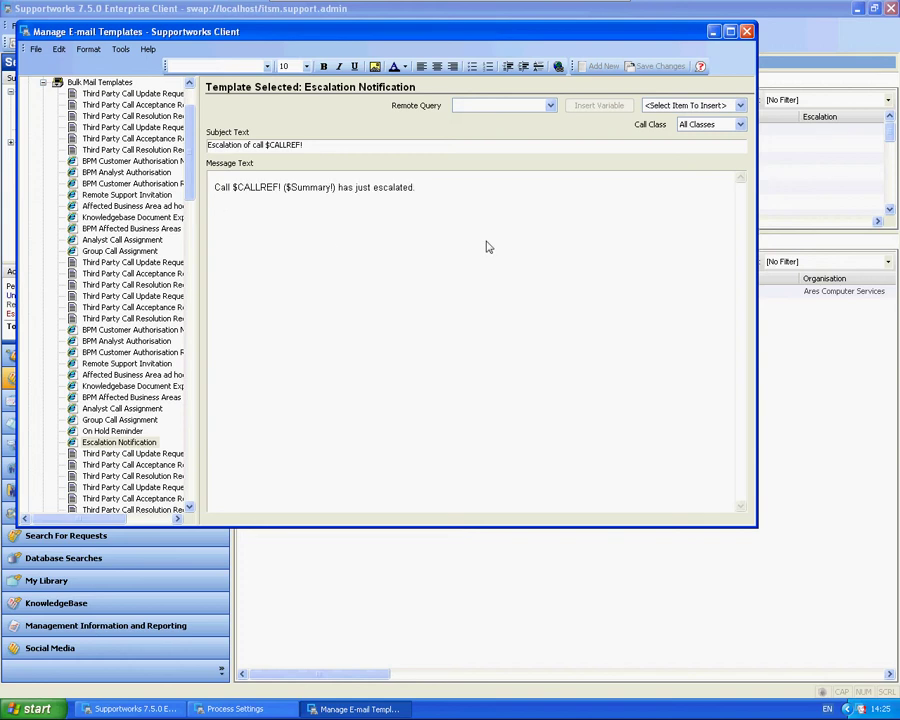
text(.rwgrere)
click(746, 31)
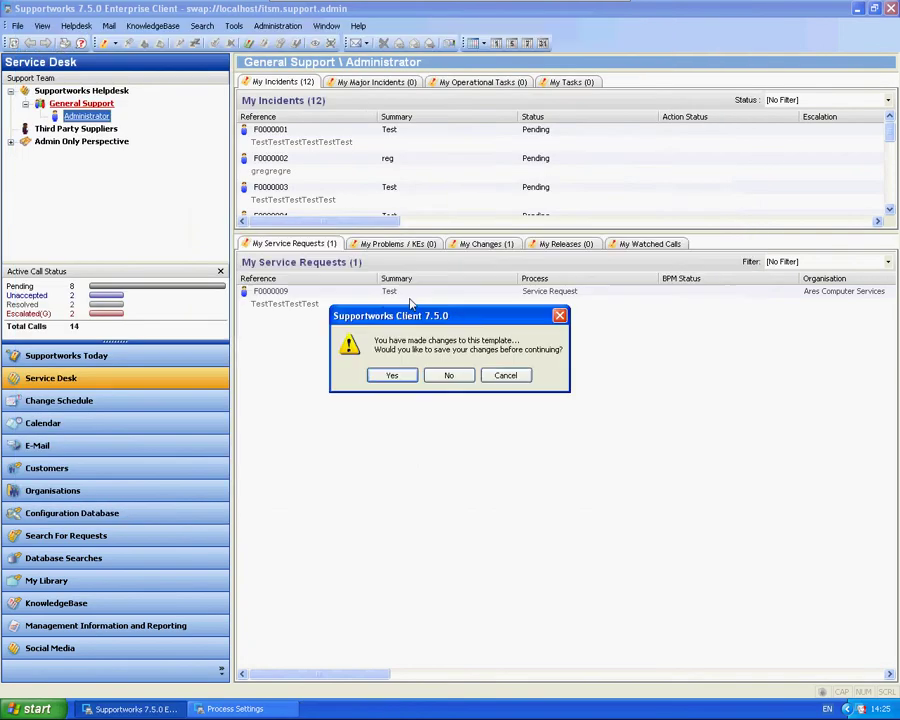
Discard the template changes and start a new incident for the looked-up customer.
click(440, 379)
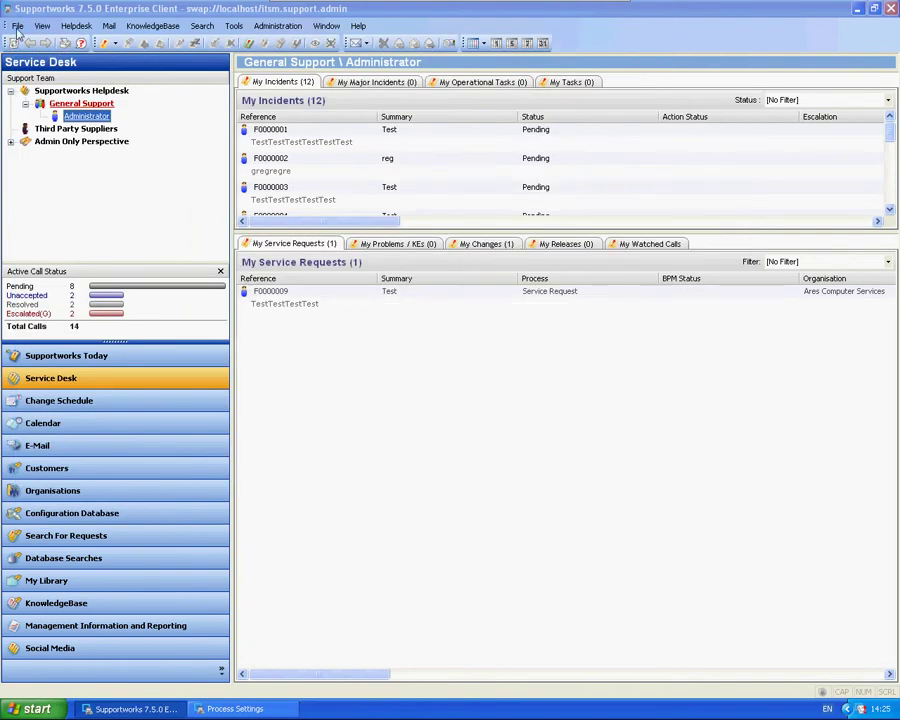
click(105, 43)
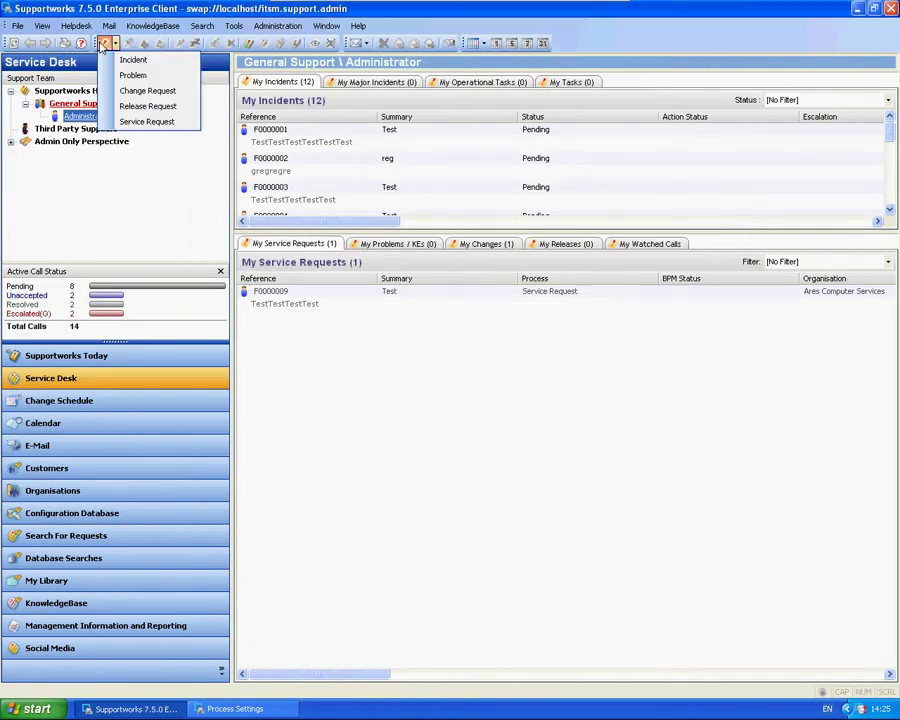
click(128, 60)
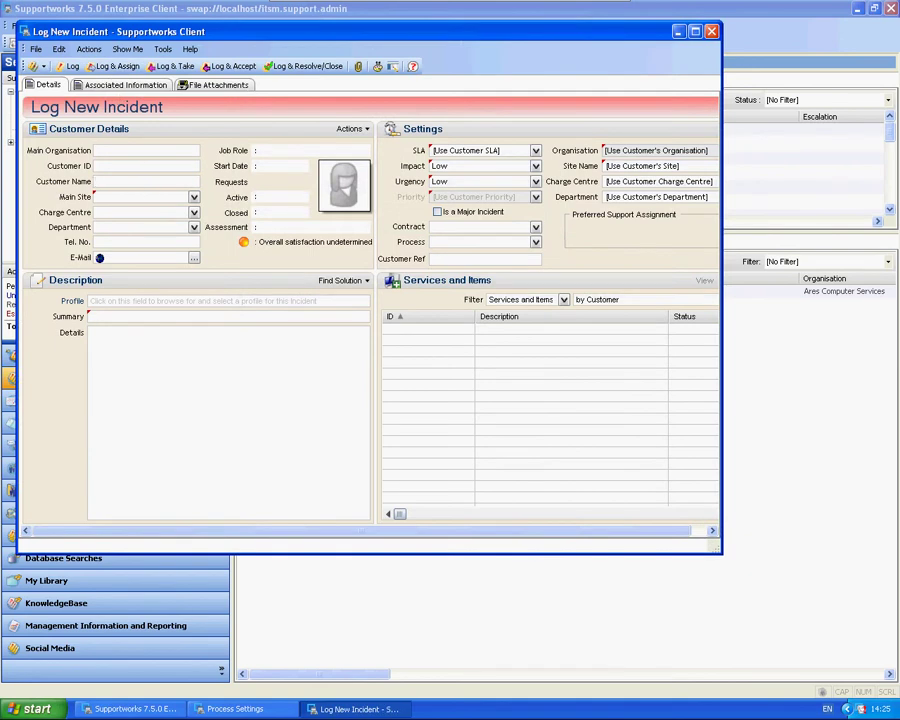
click(124, 184)
key(Return)
click(367, 313)
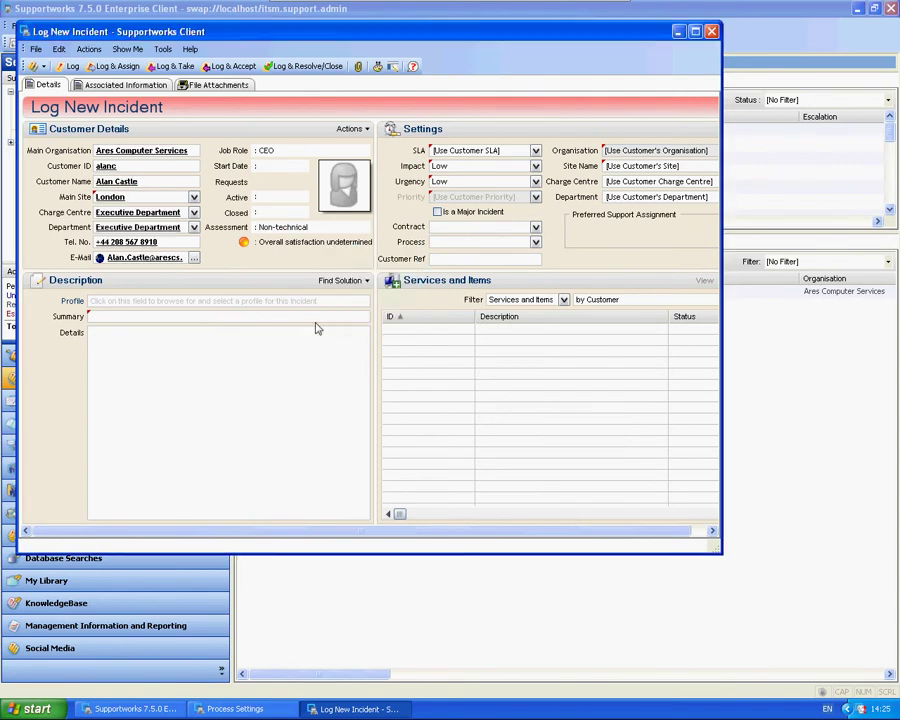
Copy the summary 'Test Subject' into the incident's Details box.
click(174, 316)
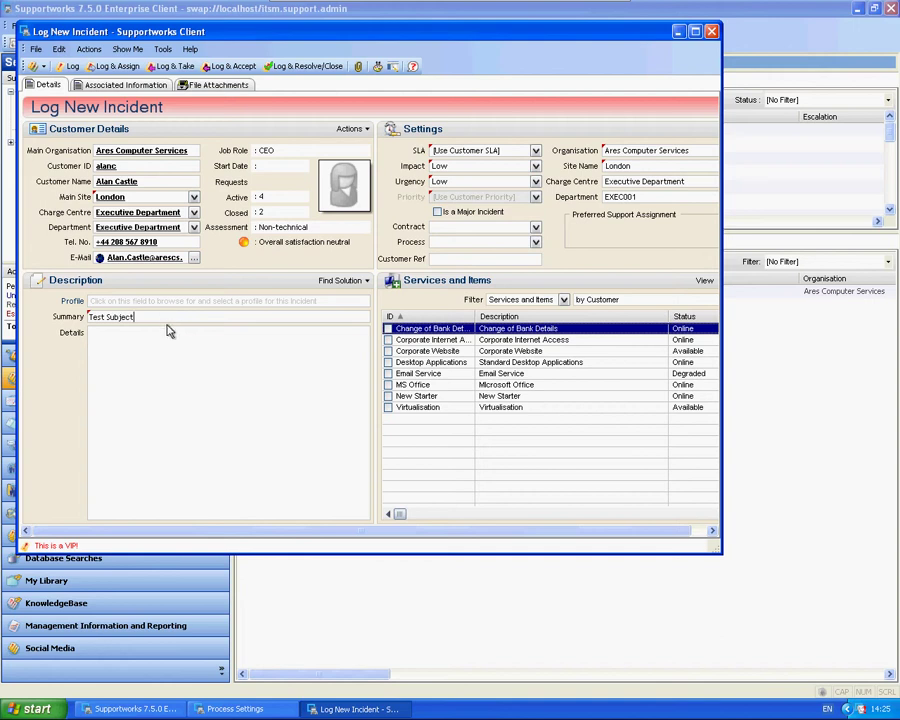
drag(168, 316, 82, 316)
key(ctrl+c)
click(202, 332)
key(ctrl+v)
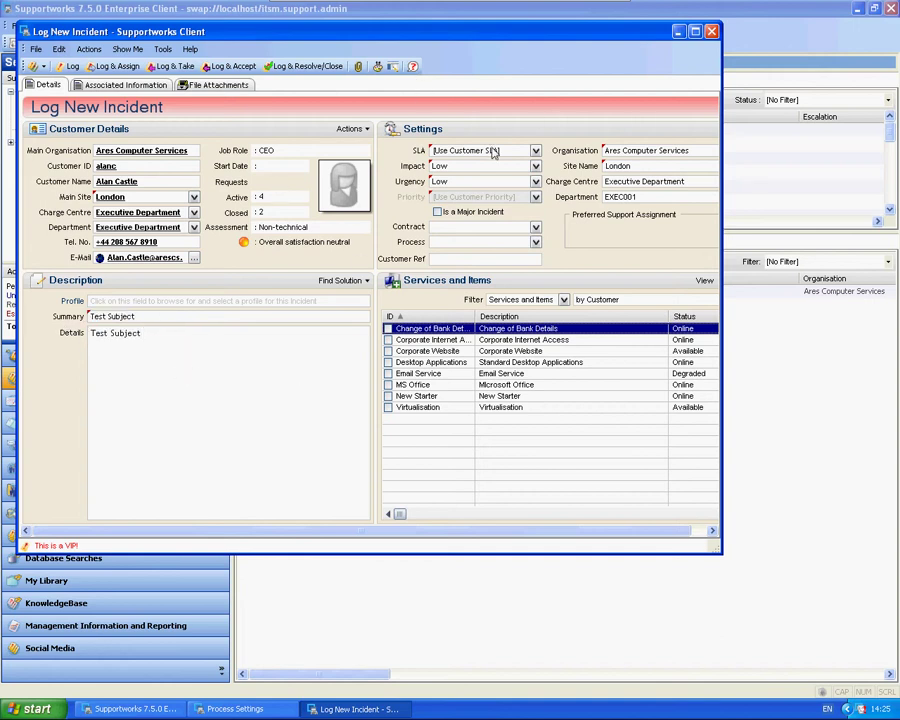
Set the incident's SLA to TestSLA and its priority to Low.
click(498, 151)
click(496, 167)
click(528, 196)
click(452, 209)
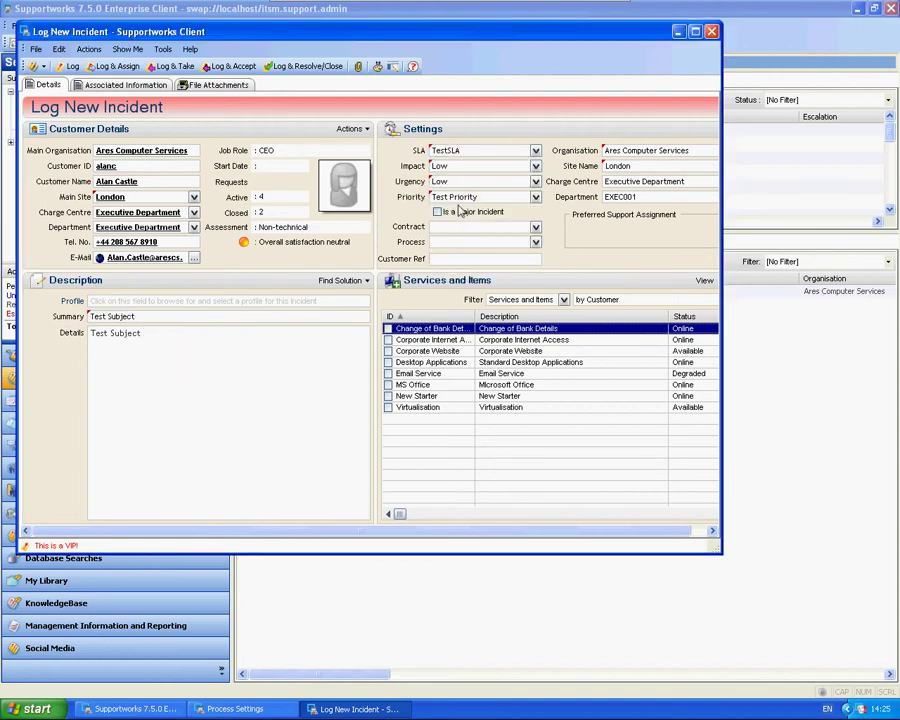
click(455, 197)
click(440, 220)
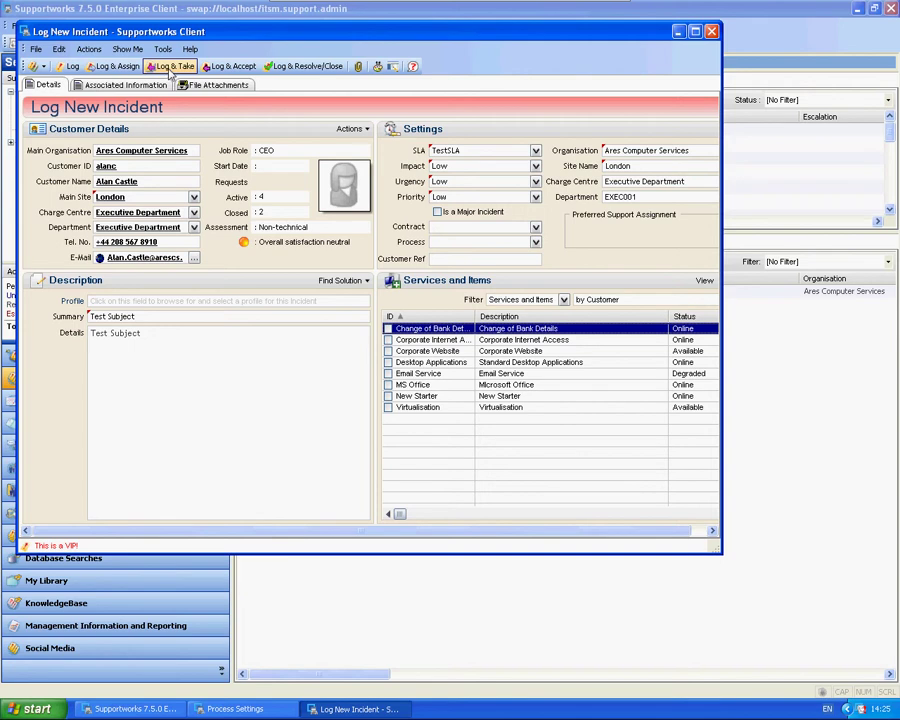
Log the new call and take ownership, with the confirmation e-mail turned off.
click(170, 67)
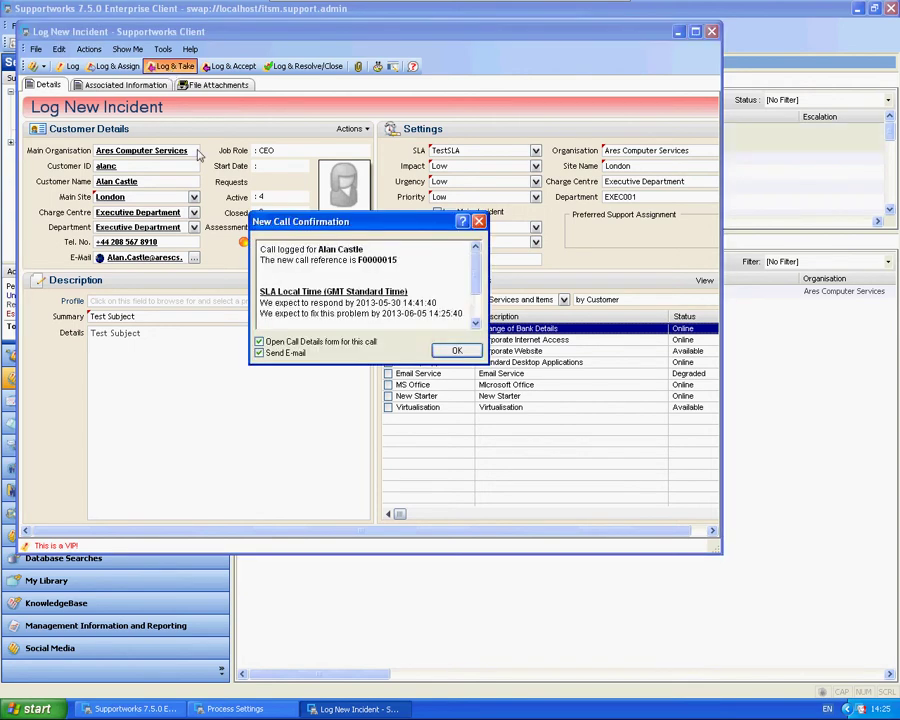
click(284, 354)
click(452, 351)
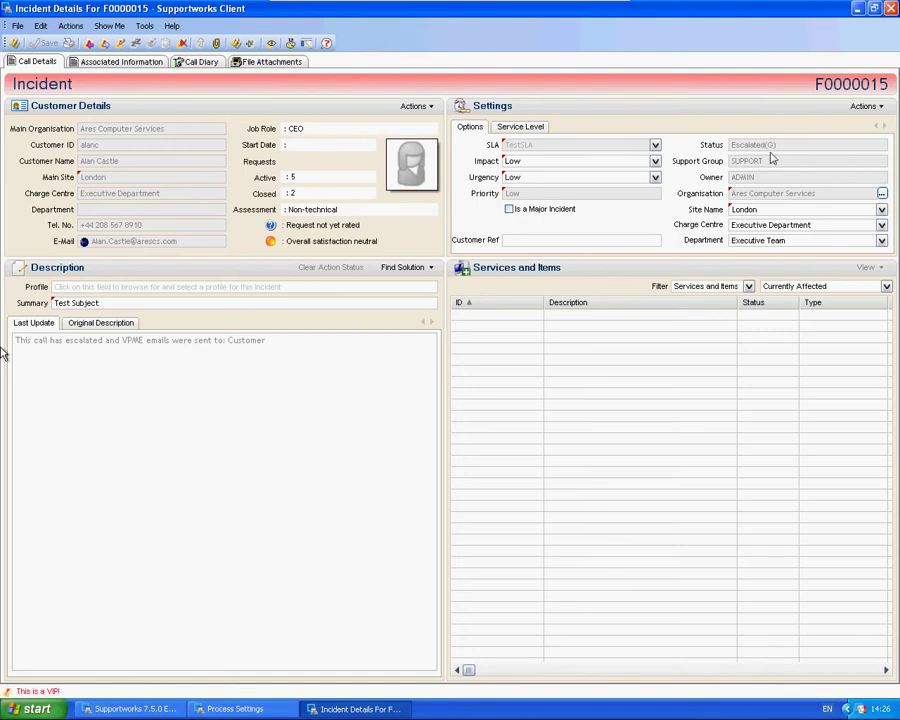
Close the F0000015 incident details and show the helpdesk mailbox's Deleted Items folder.
click(892, 9)
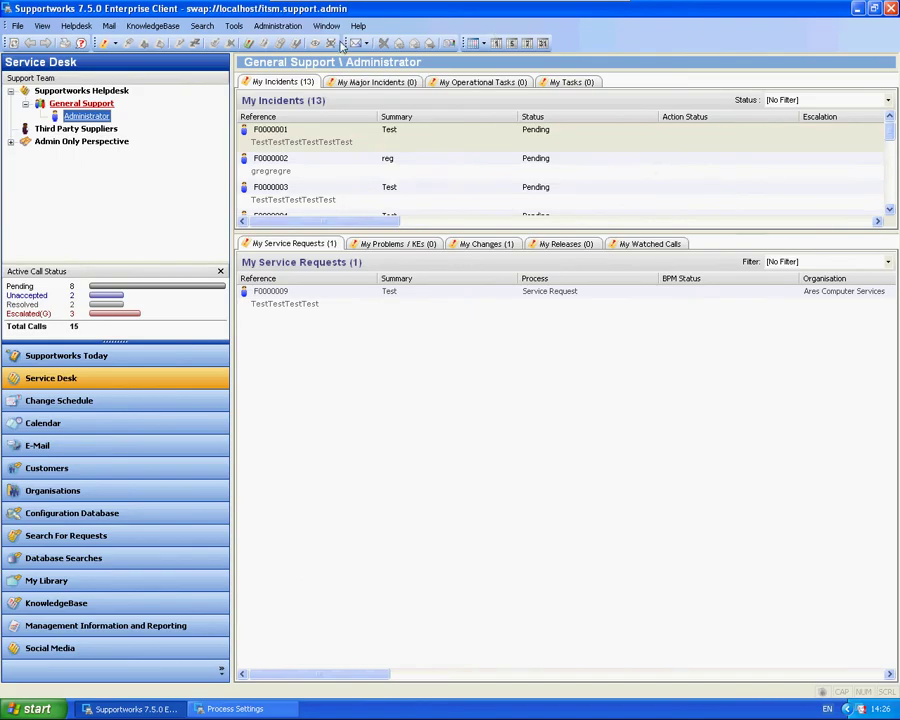
click(40, 445)
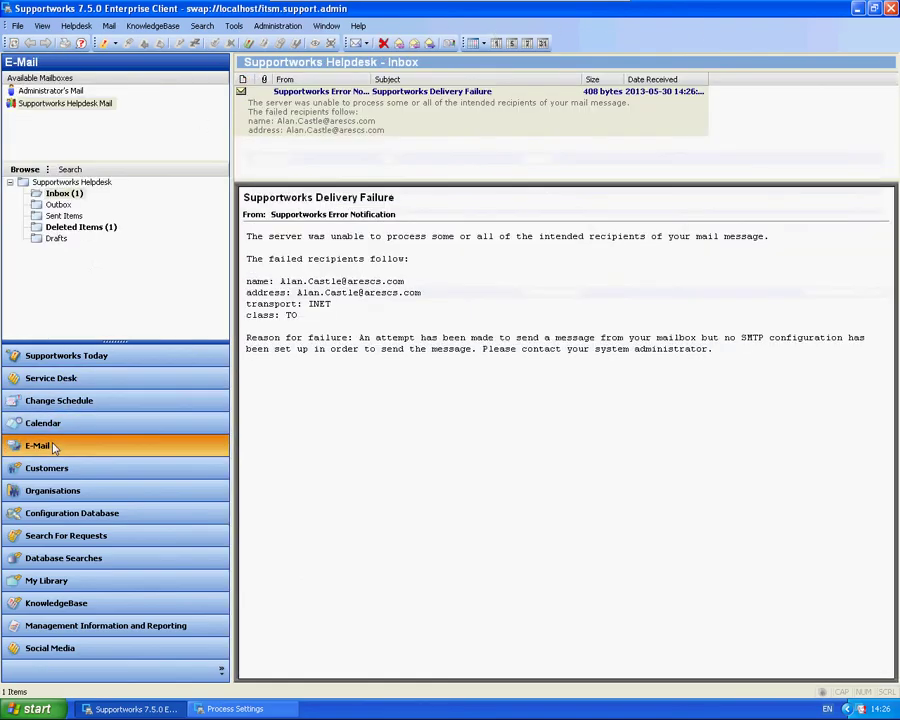
click(72, 225)
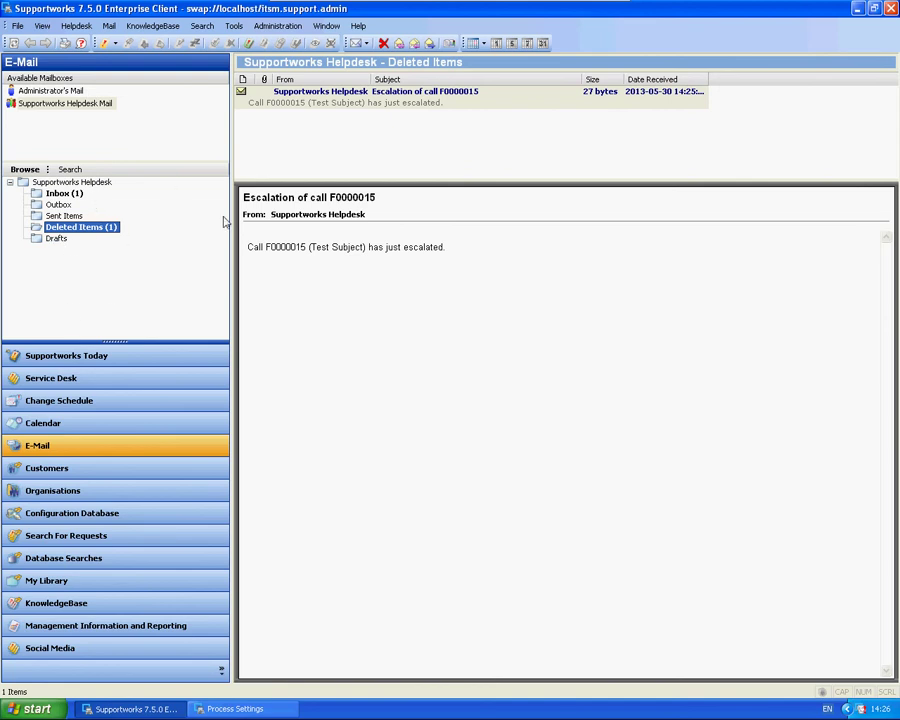
Read the 'Call F0000015 (Test Subject) has just escalated.' message in its own window, then close it.
drag(458, 251, 244, 247)
click(466, 230)
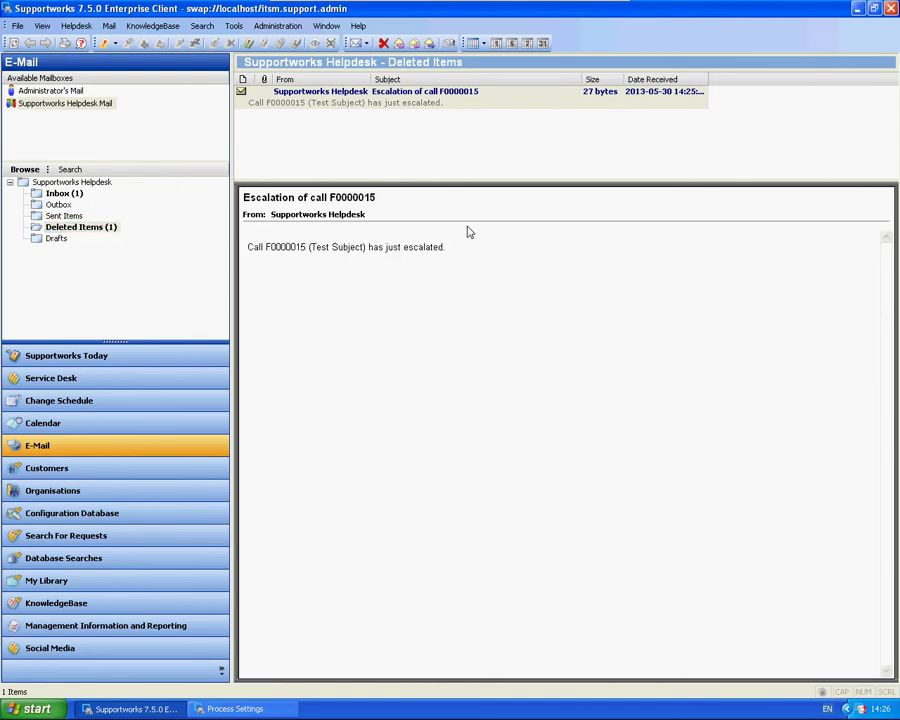
double_click(394, 106)
drag(182, 161, 96, 161)
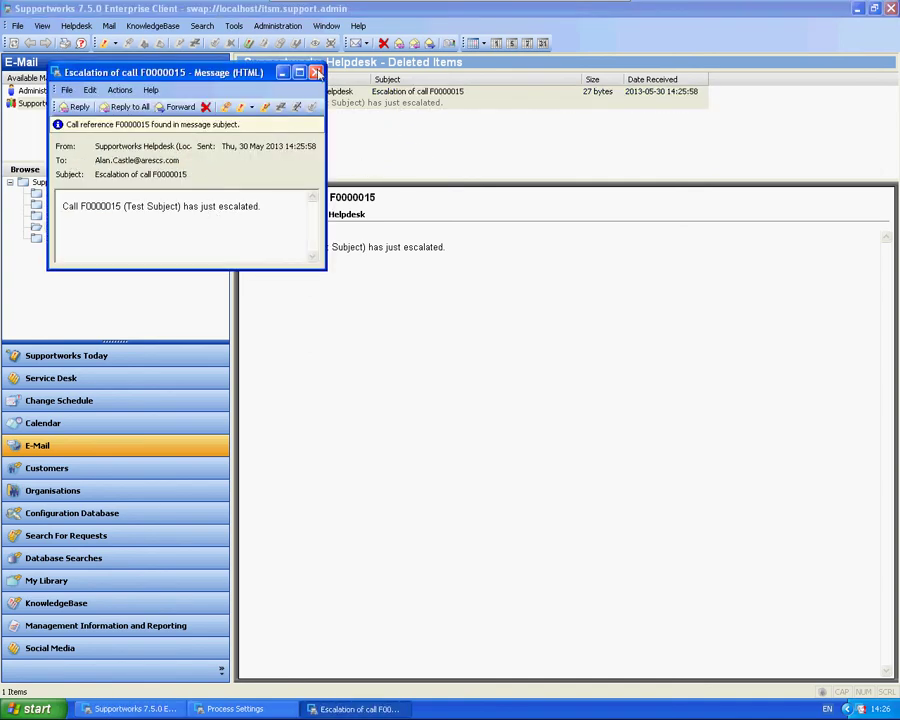
click(315, 72)
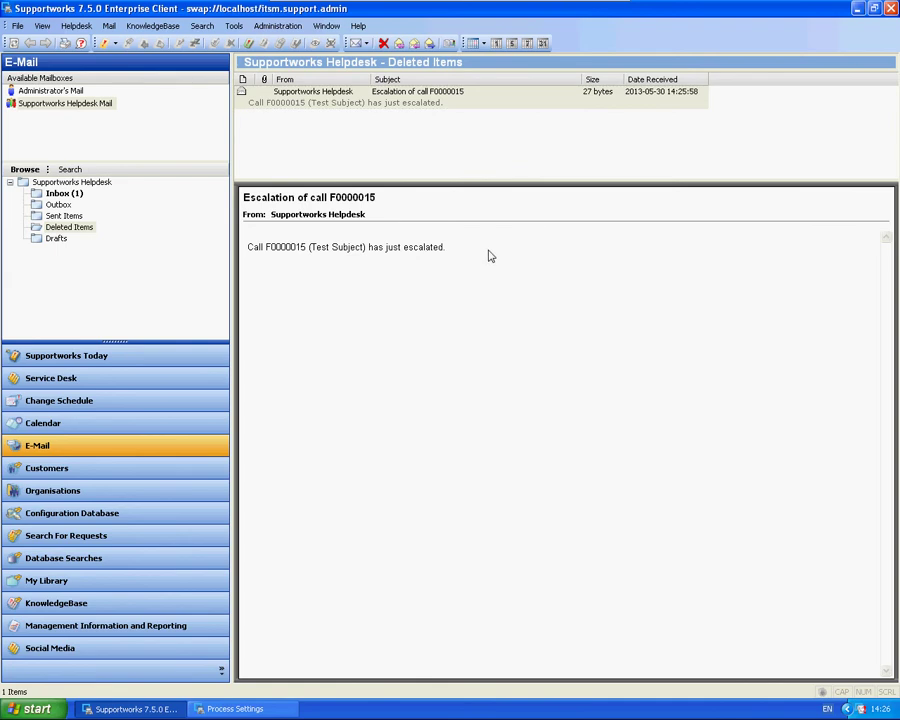